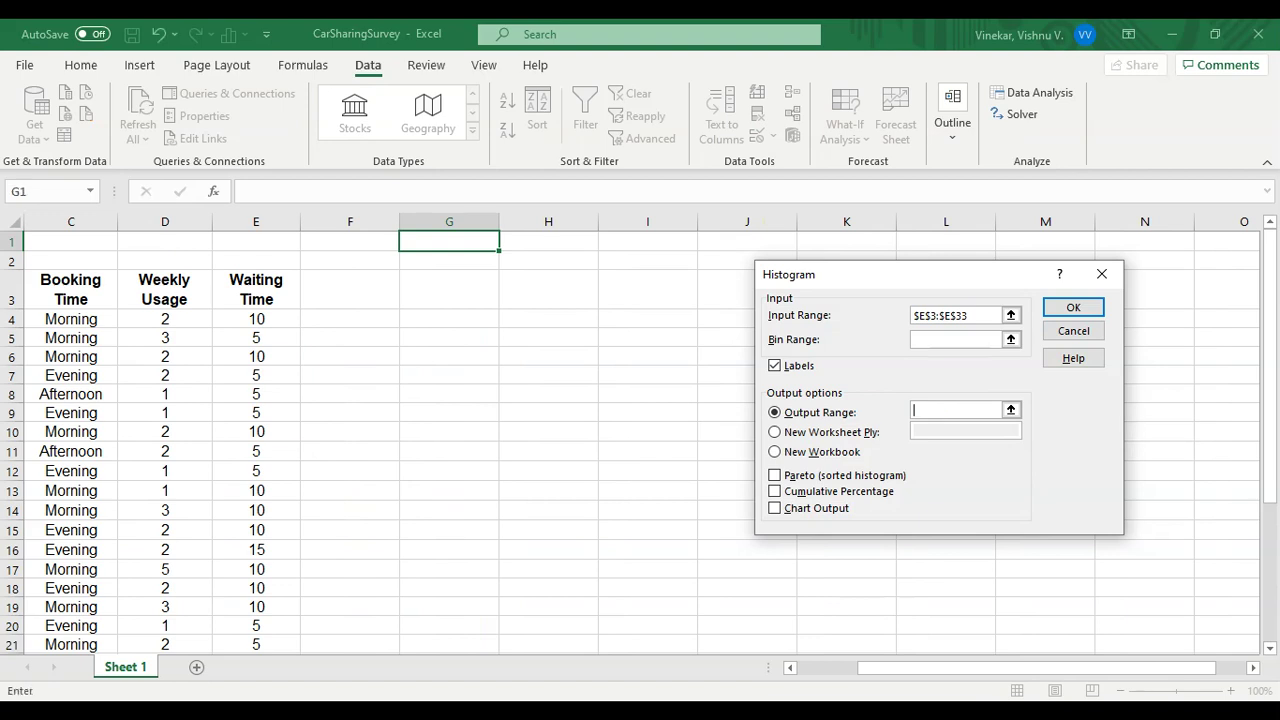
Set the histogram's output range to G1 and generate the Waiting Time frequency table with automatic bins.
left_click(440, 222)
left_click(440, 237)
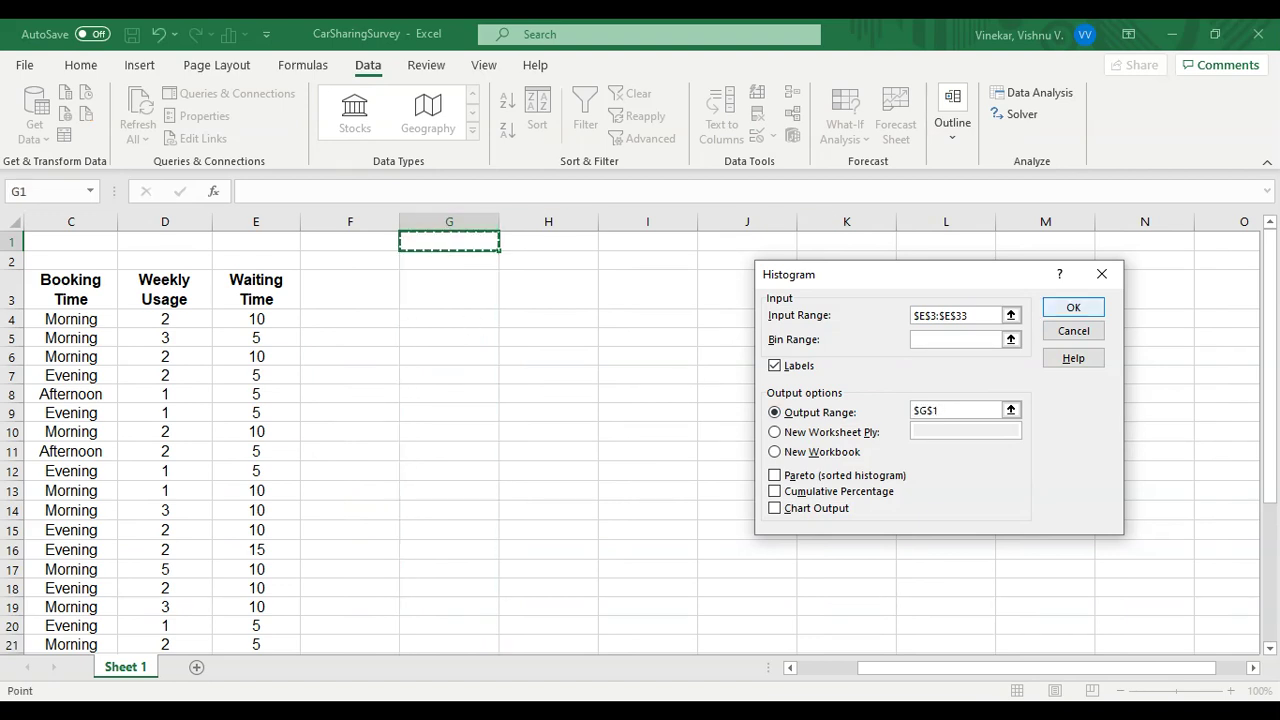
left_click(1080, 305)
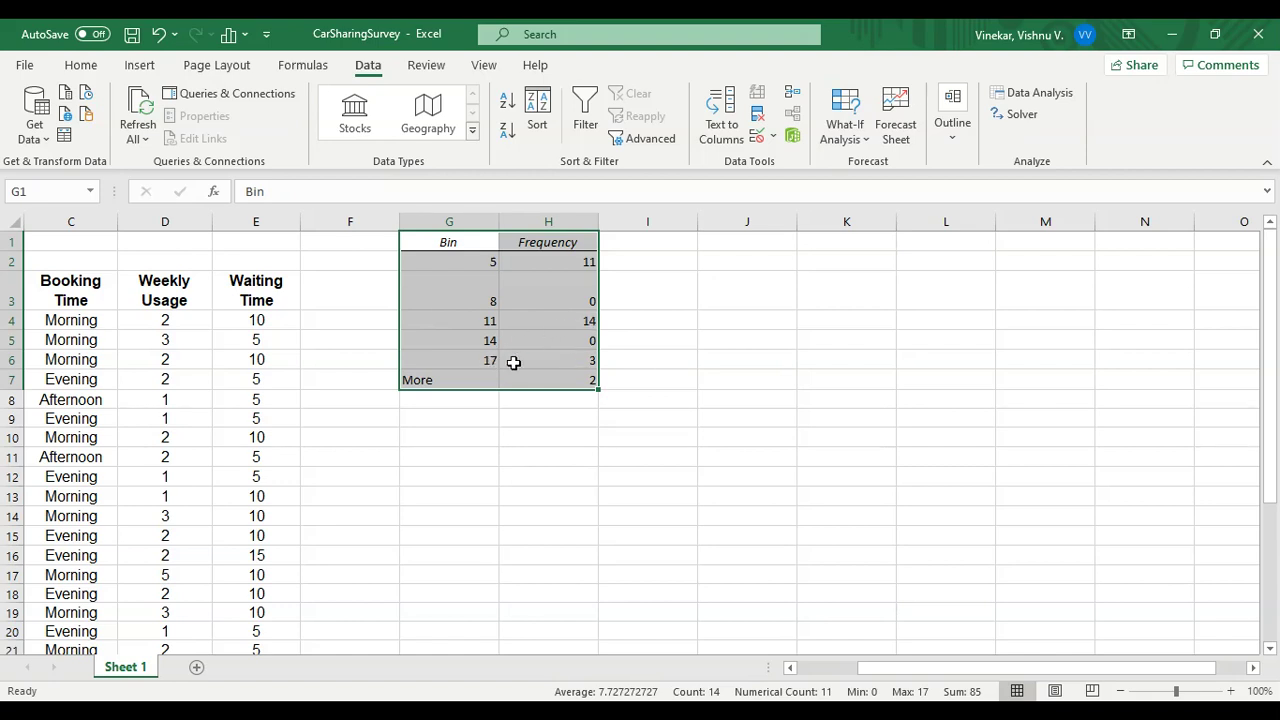
Enter the heading Bins in J1 with 5, 10, 15 and 20 in the cells below, and fit column J's width.
left_click(722, 246)
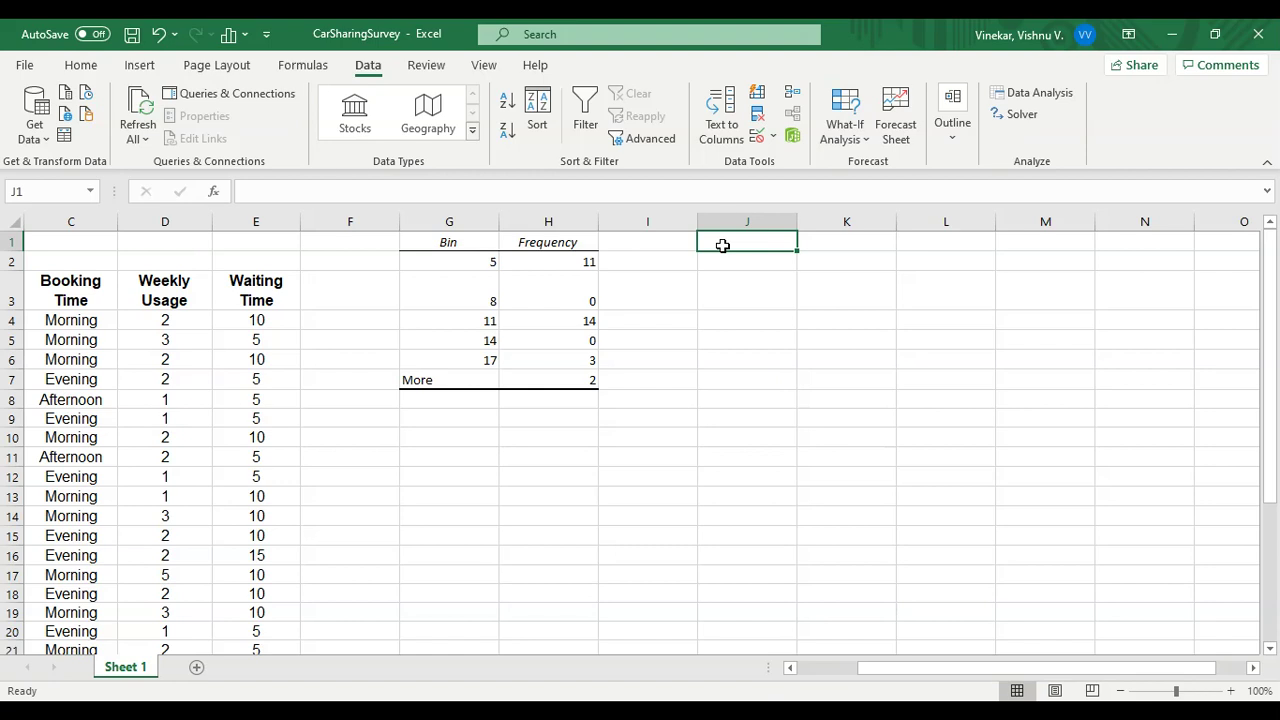
type("Bi")
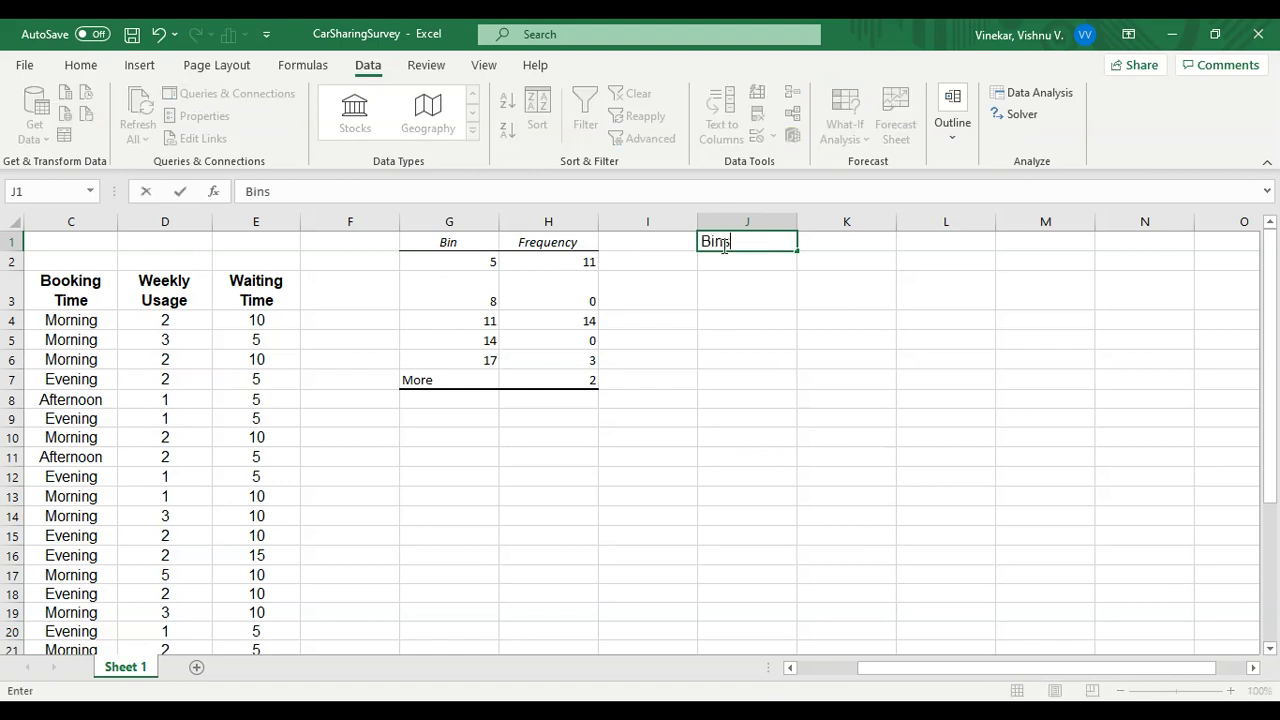
type("ns")
key("Return")
type("5")
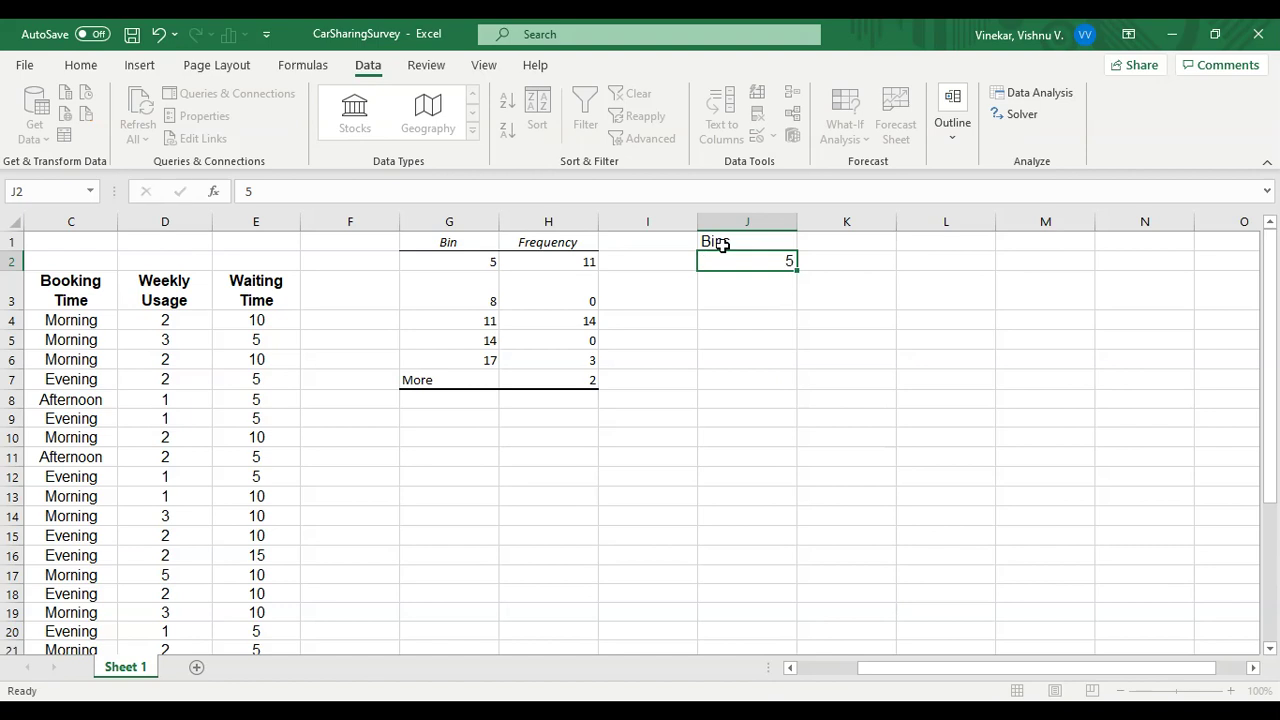
key("Return")
type("10")
key("Return")
type("15")
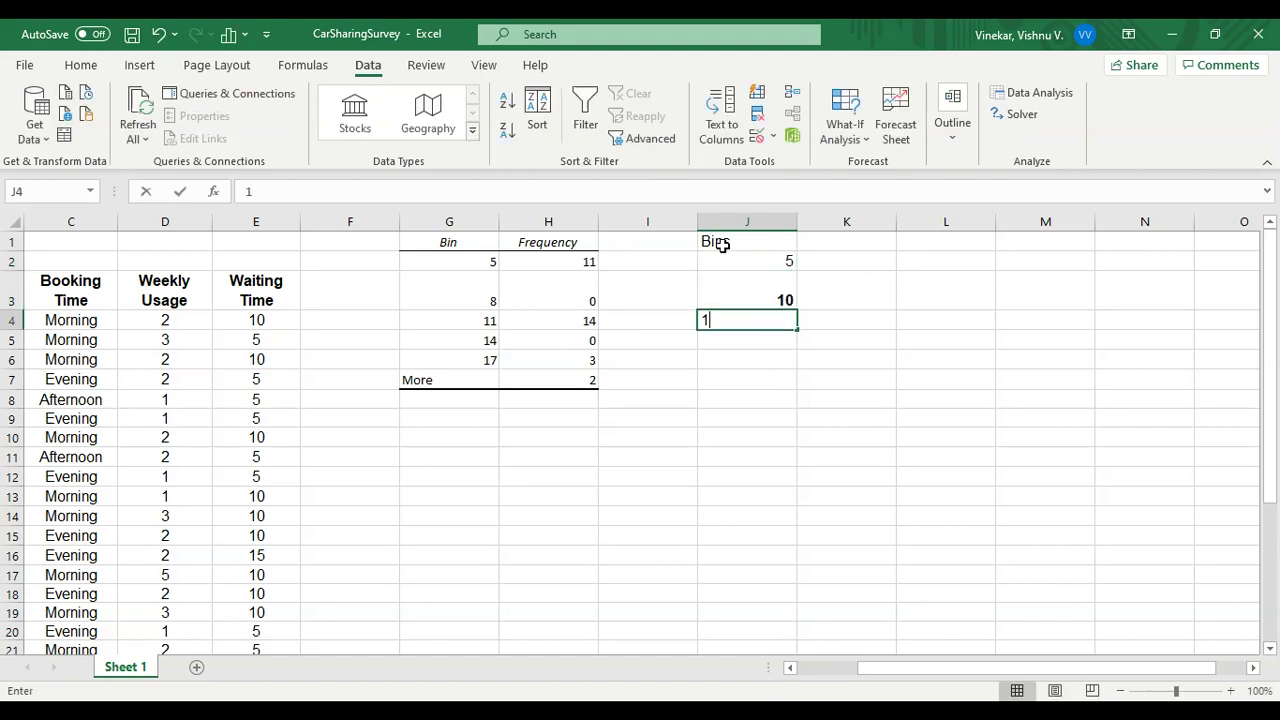
key("Return")
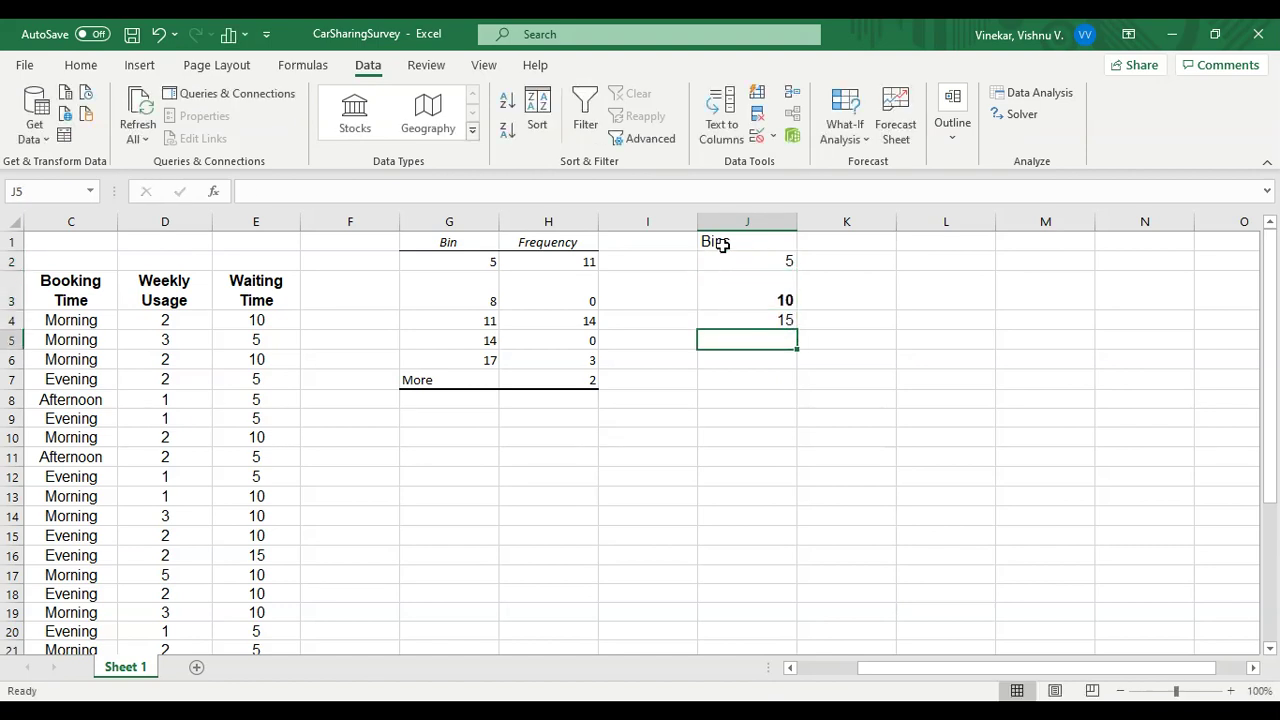
type("20")
key("Return")
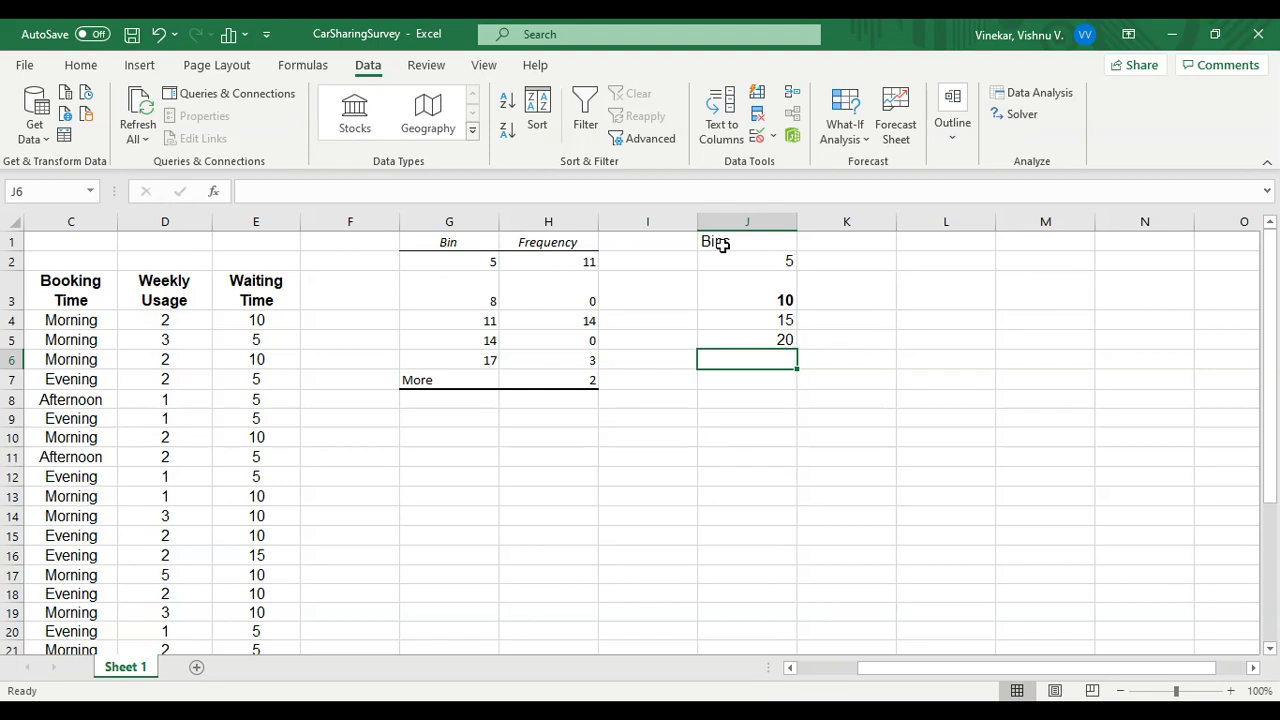
double_click(796, 222)
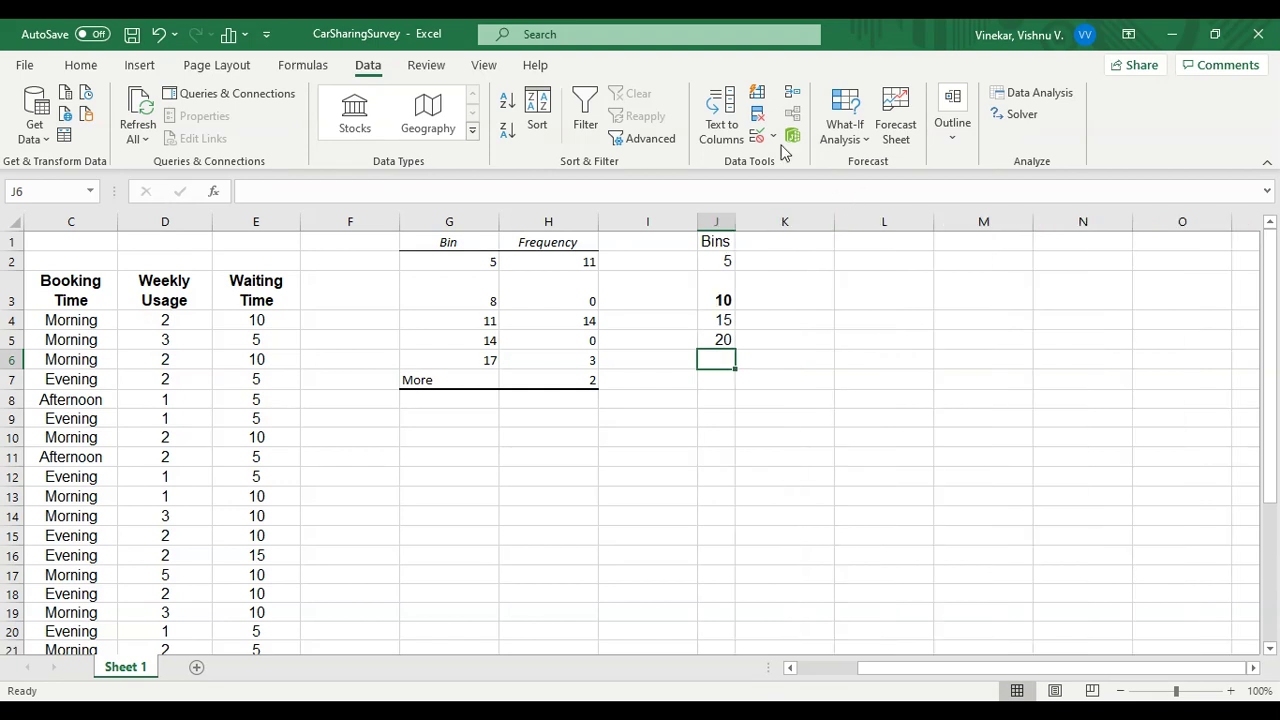
Start another Histogram analysis of the Waiting Time data and set its bin range to J1:J5.
left_click(1030, 96)
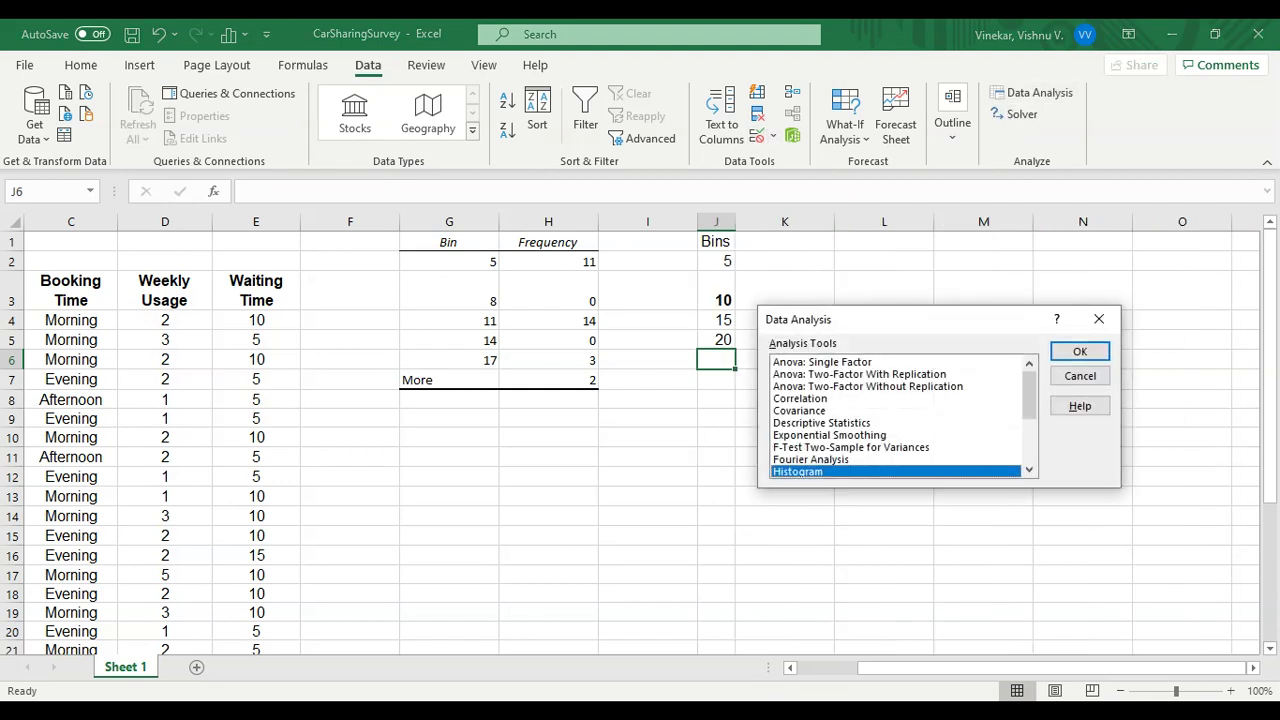
left_click(1080, 351)
left_click(955, 339)
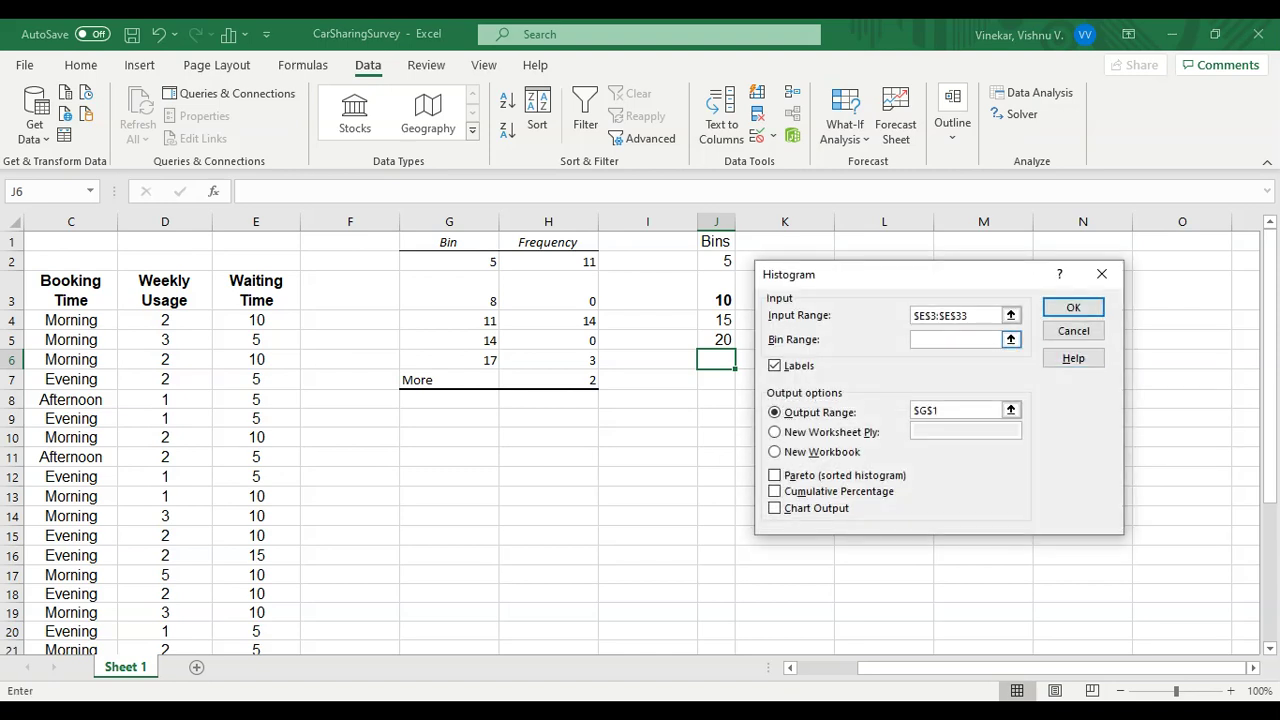
left_click_drag(724, 241, 722, 340)
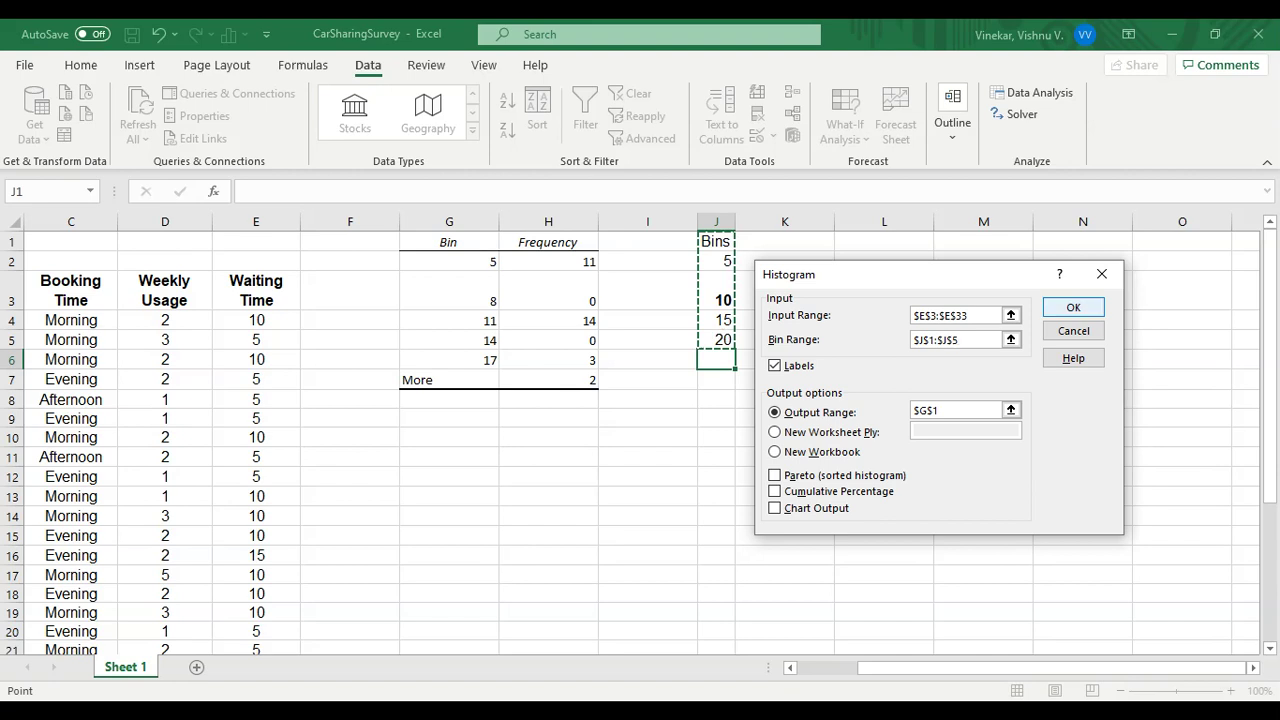
Set the histogram's output range to L1 and generate the frequency table.
left_click(945, 410)
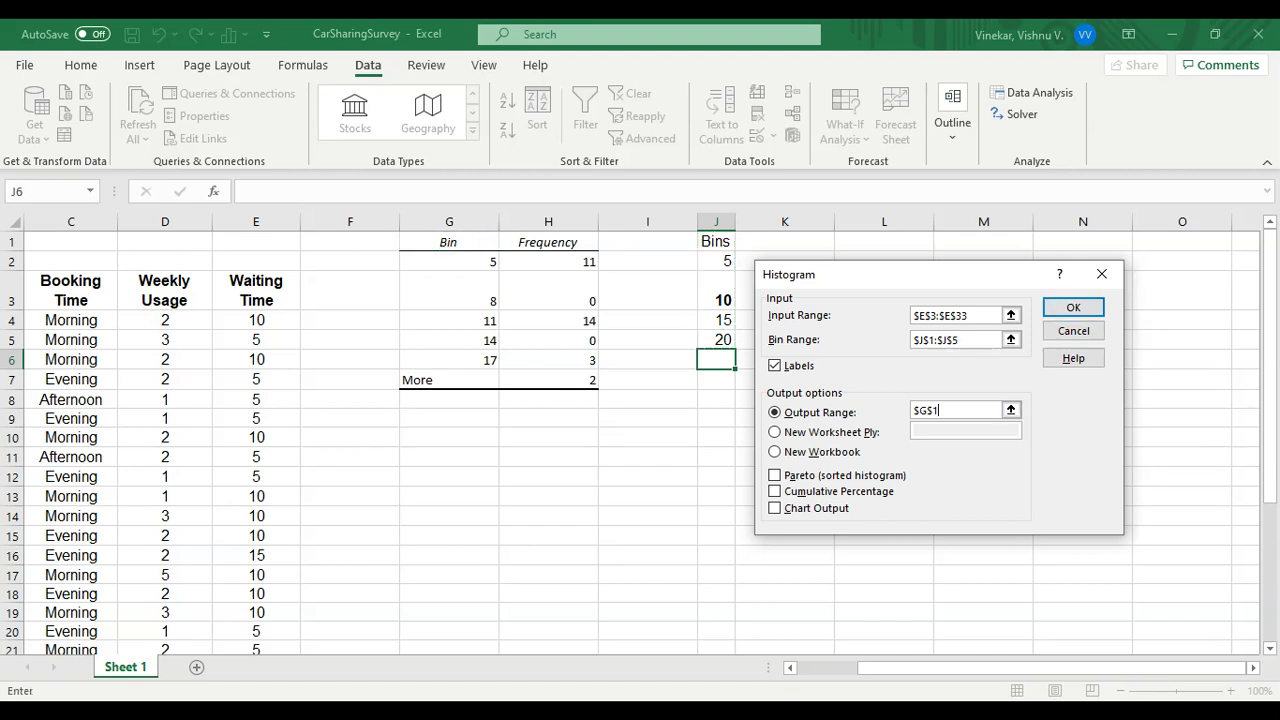
left_click_drag(954, 277, 991, 406)
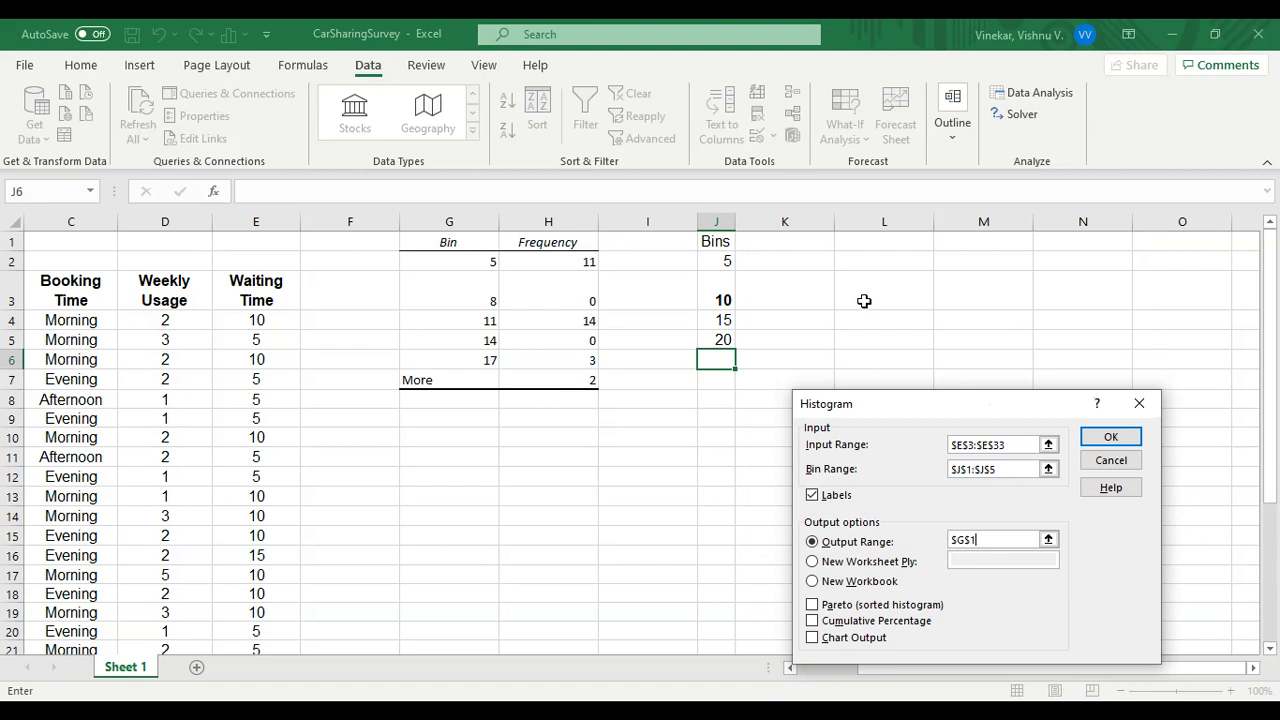
left_click(842, 242)
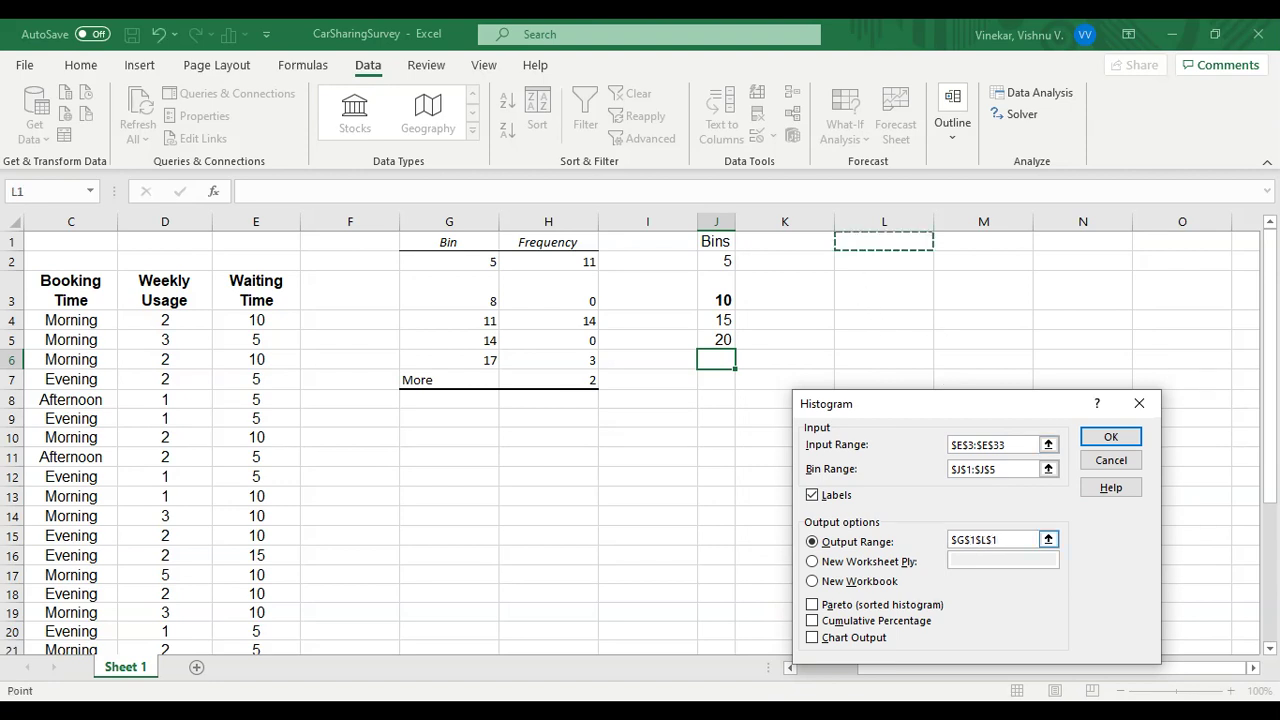
left_click_drag(974, 540, 951, 540)
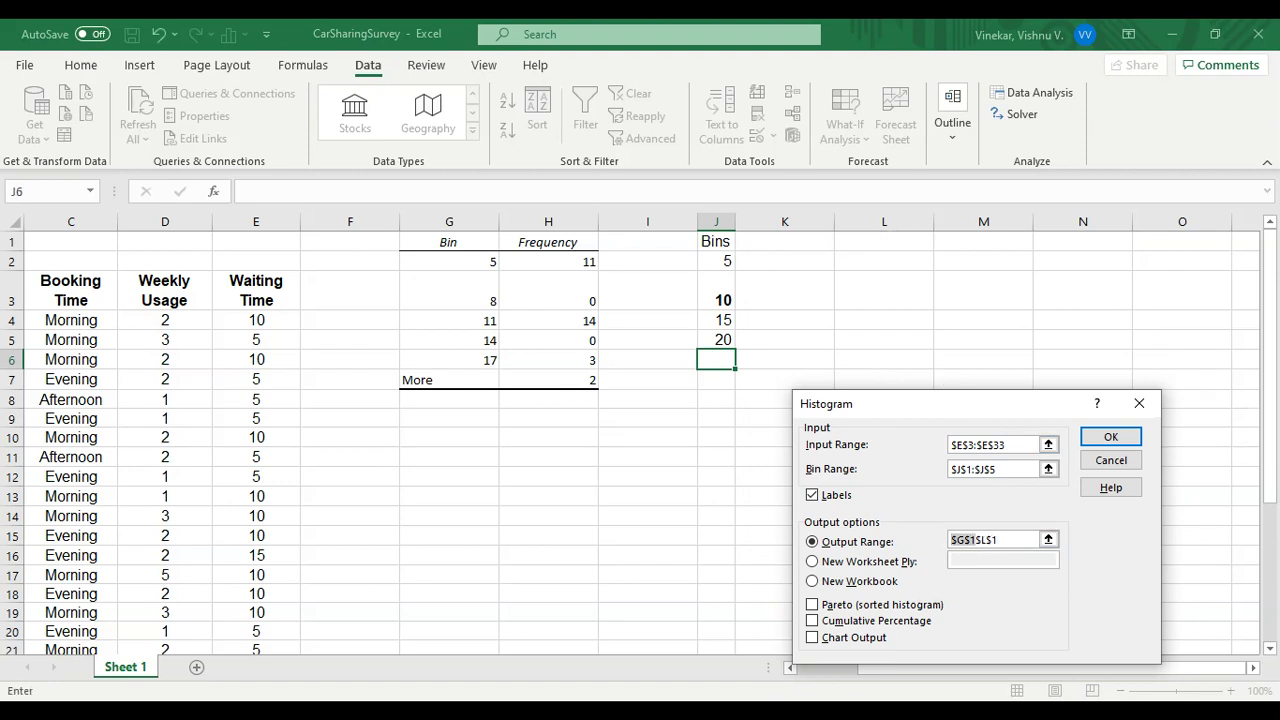
key("BackSpace")
left_click(1110, 436)
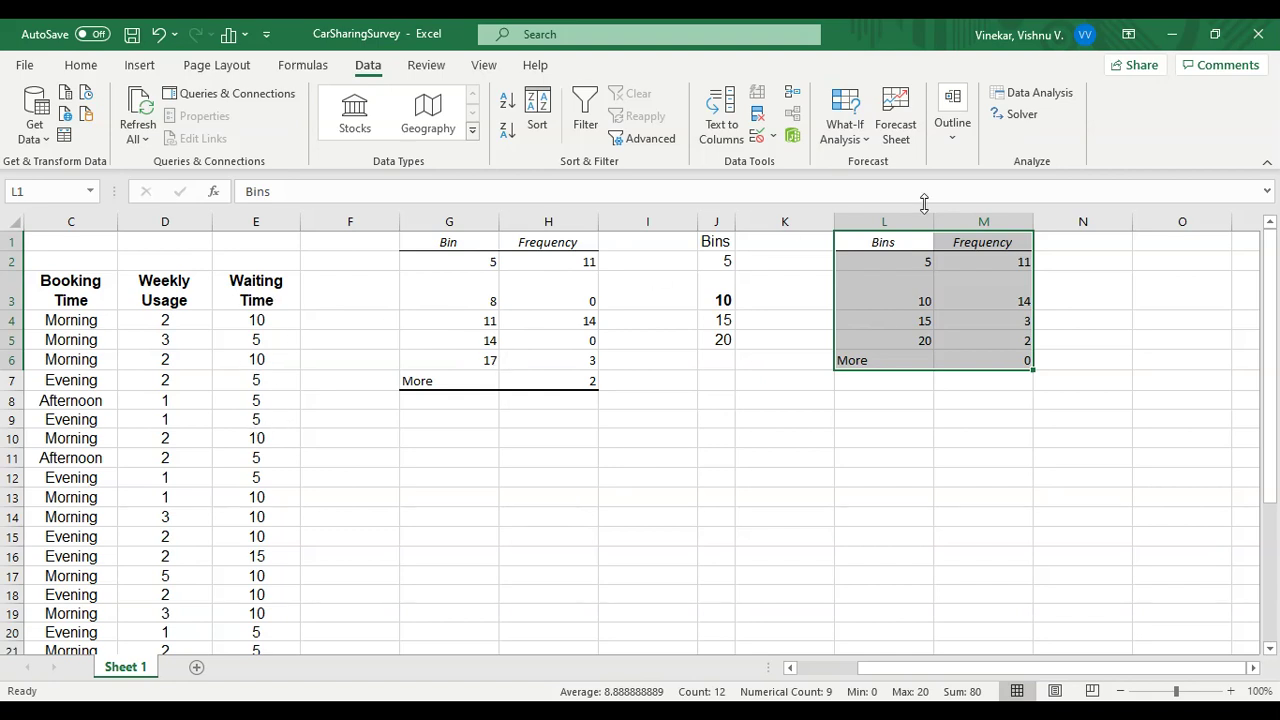
Reopen the Histogram analysis and reselect J1:J5, including the heading, as the bin range.
left_click(1012, 94)
left_click(1117, 482)
left_click_drag(940, 404, 603, 373)
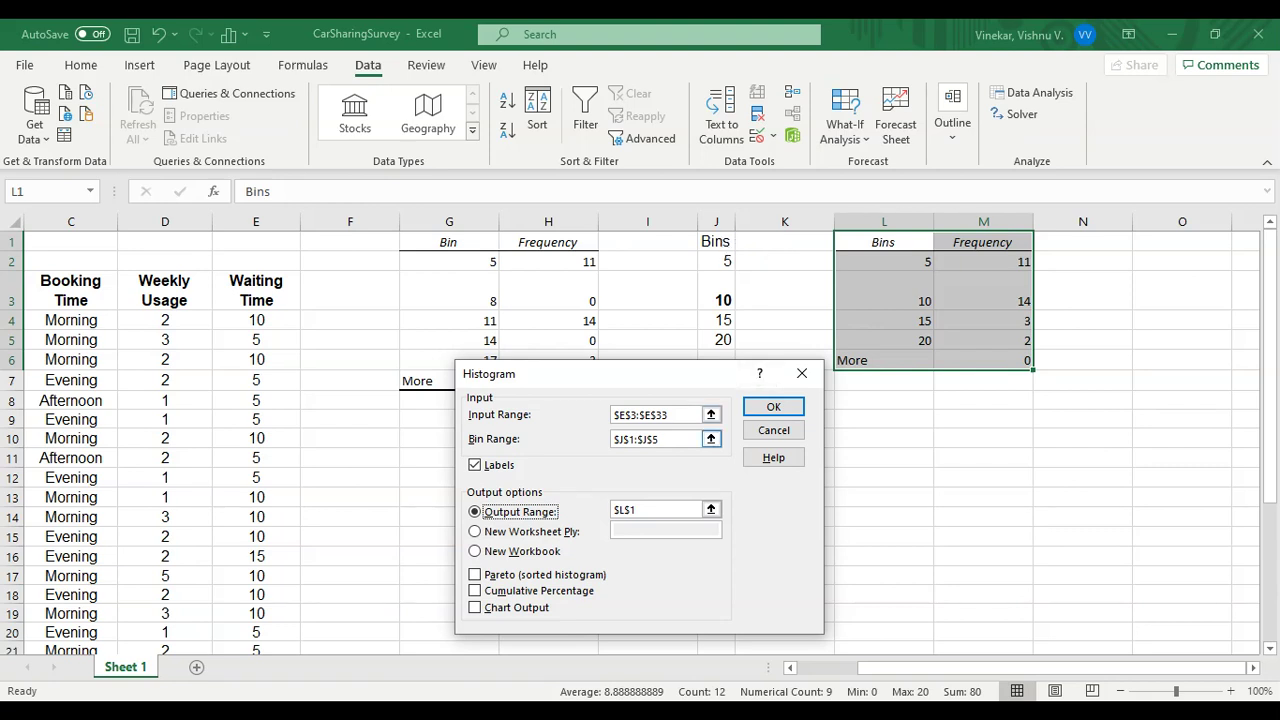
left_click_drag(672, 439, 612, 439)
key("BackSpace")
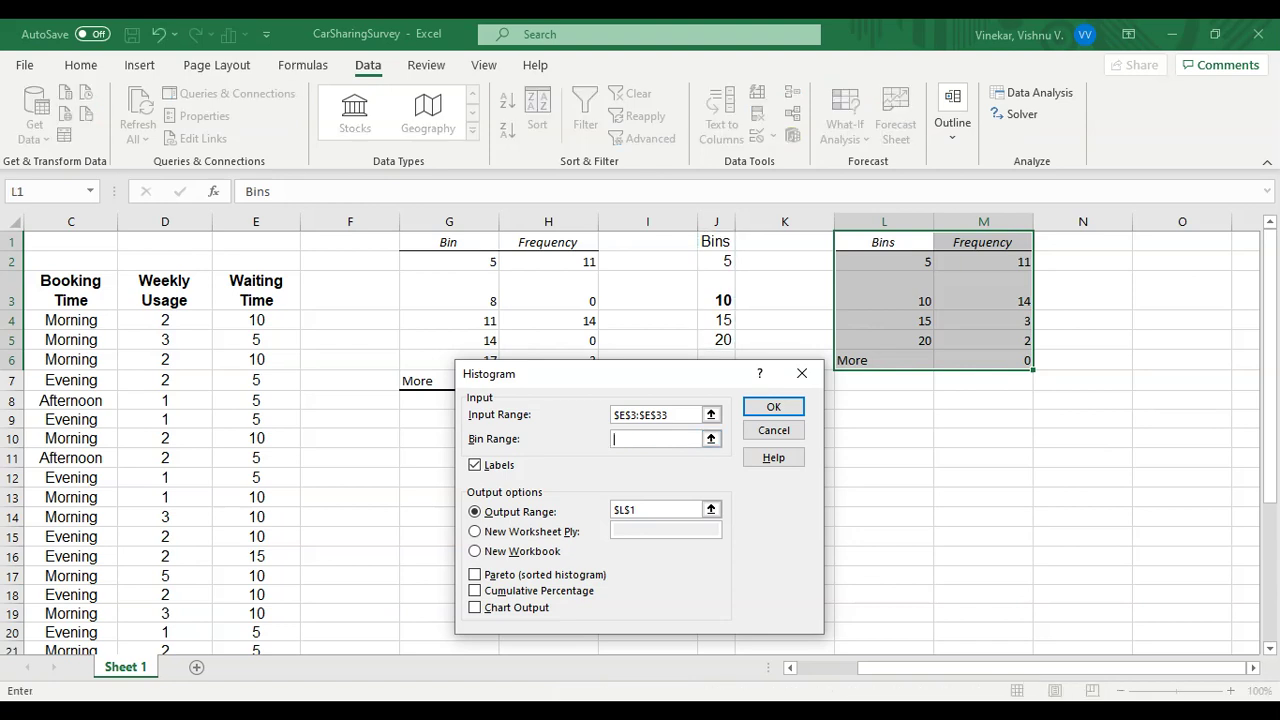
left_click_drag(715, 242, 722, 335)
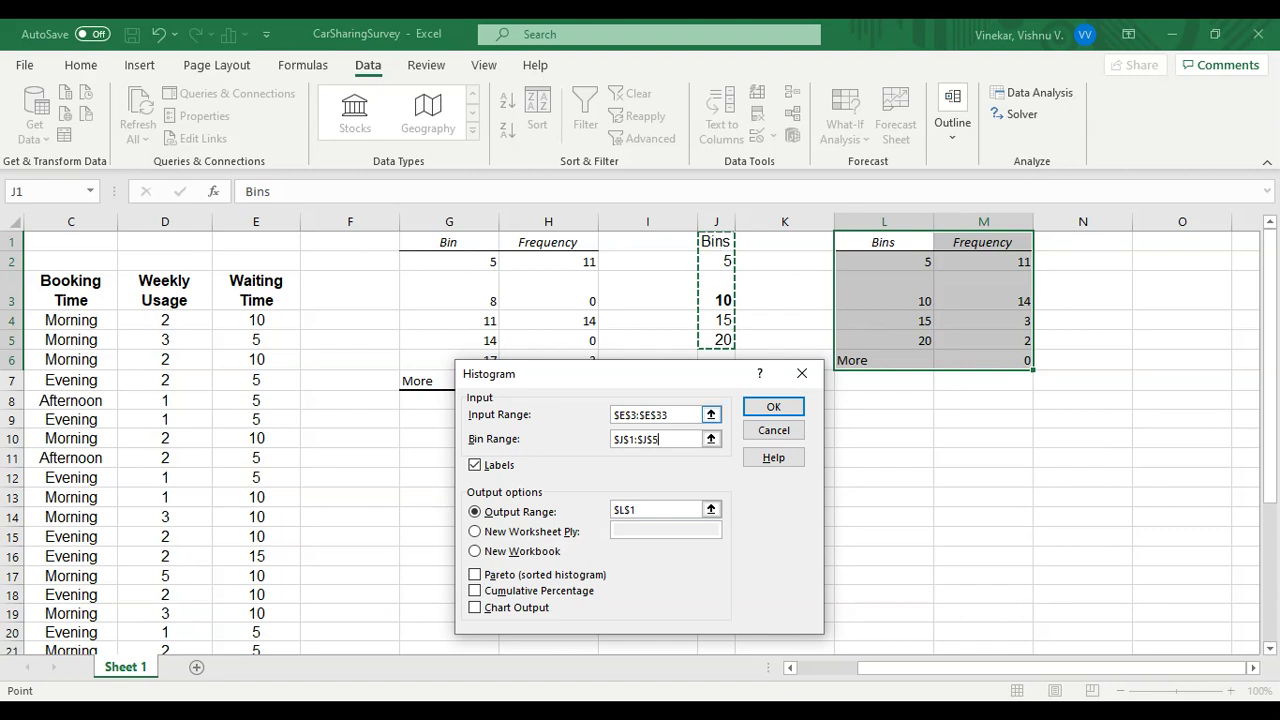
Reselect the Waiting Time column from its heading, E3:E33, as the histogram's input range.
key("shift+Tab")
key("BackSpace")
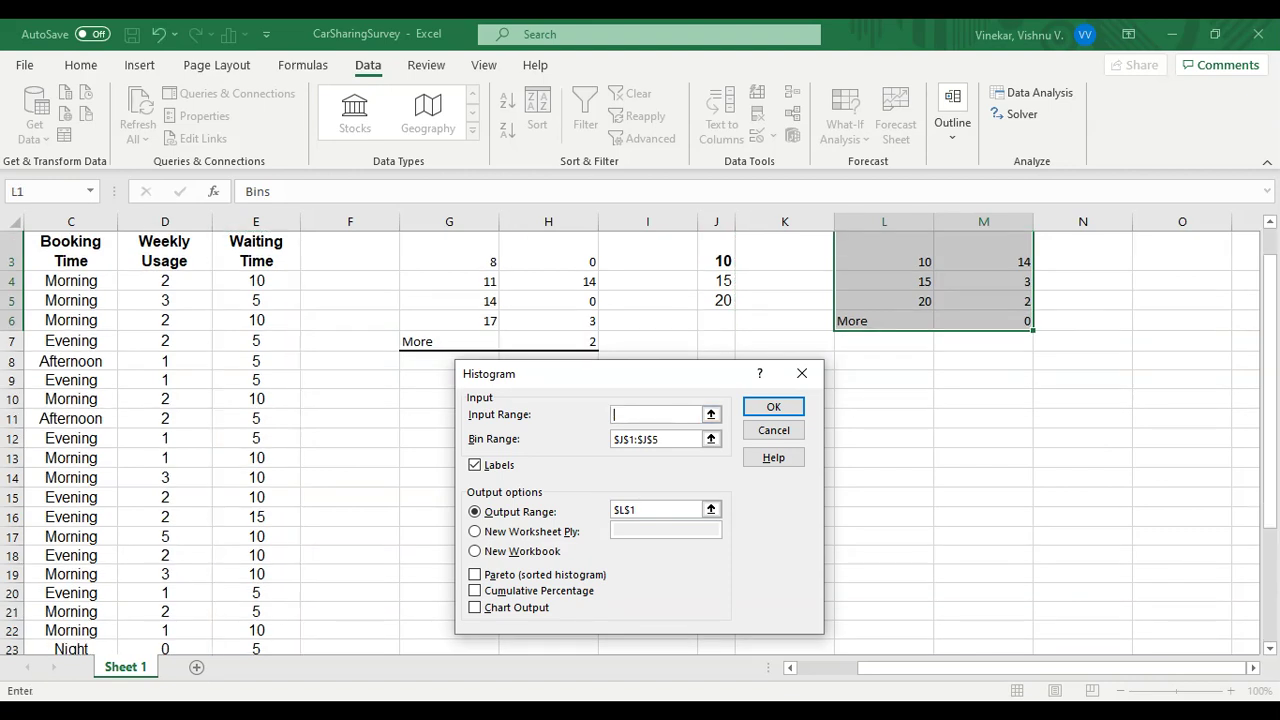
left_click(259, 240)
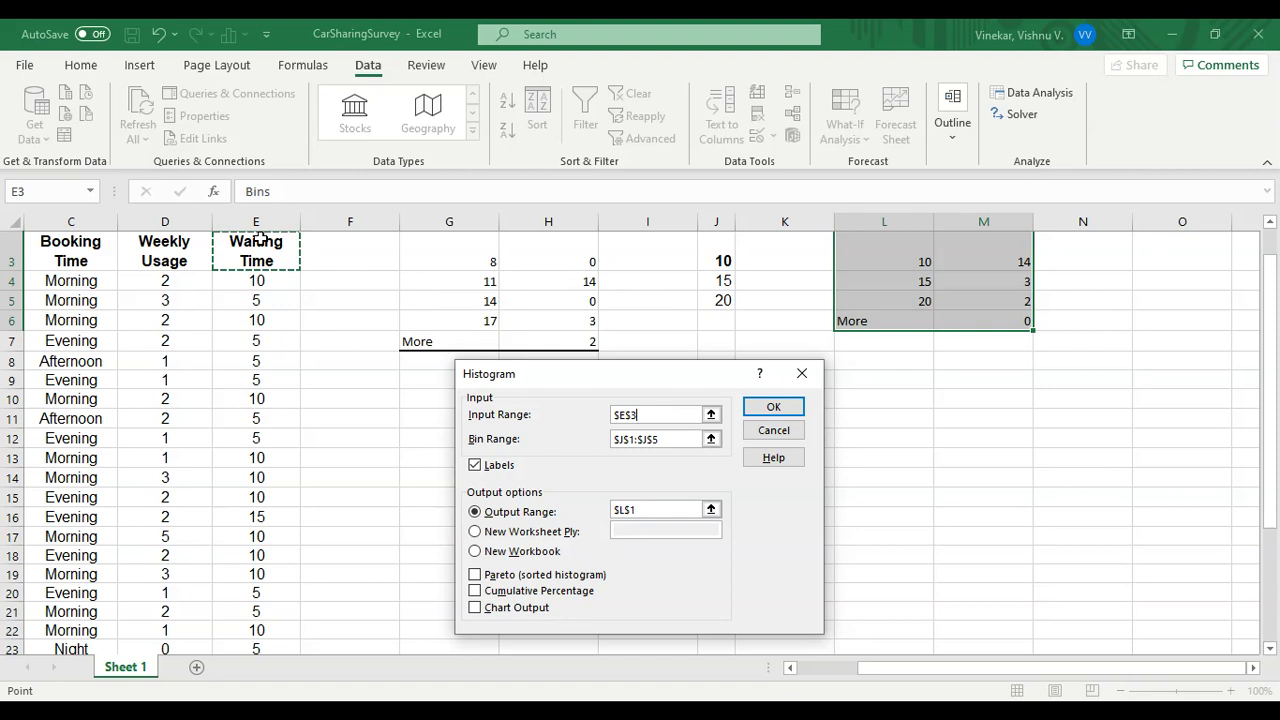
key("ctrl+shift+Down")
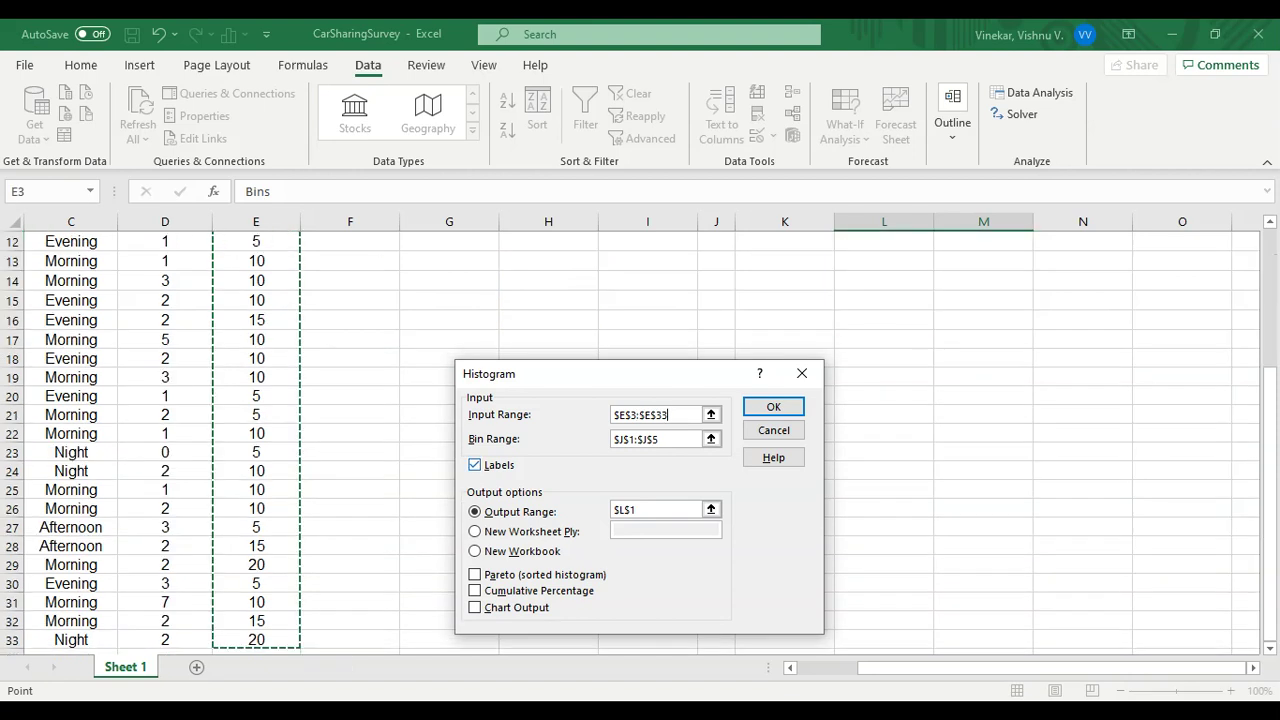
Try to generate the histogram with Labels turned off and the output range set to G9.
key("alt+l")
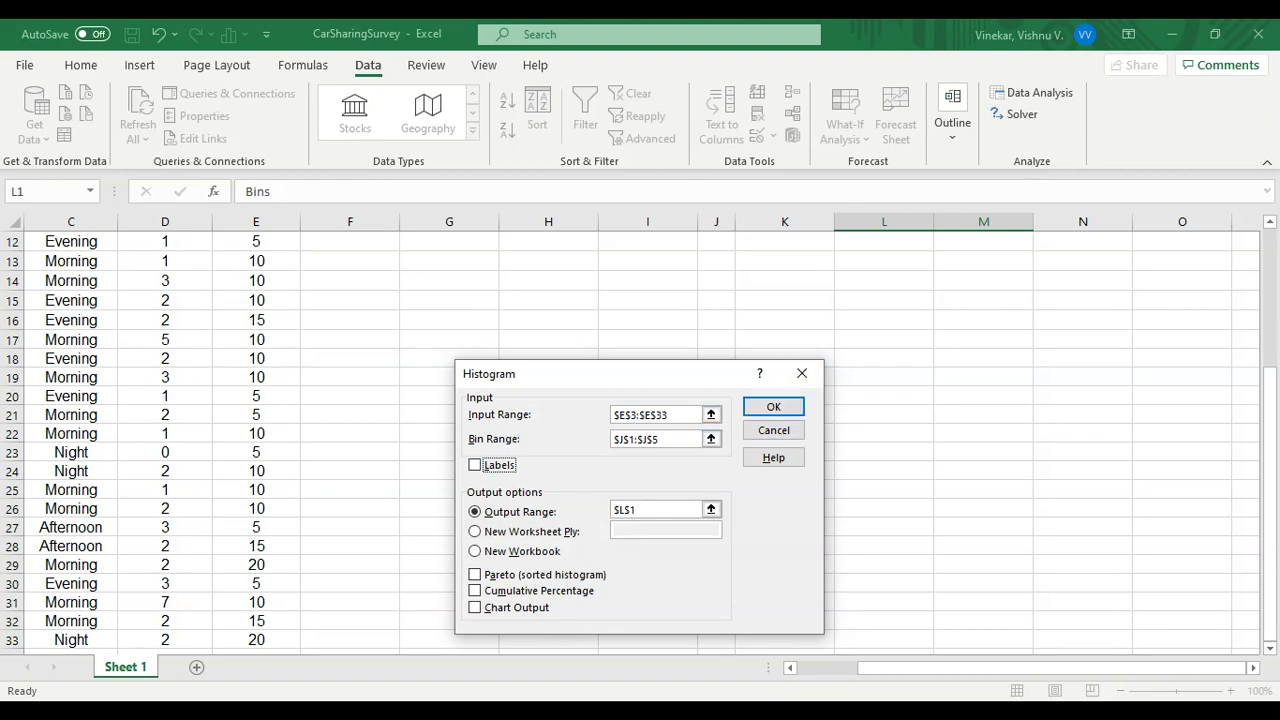
left_click(710, 509)
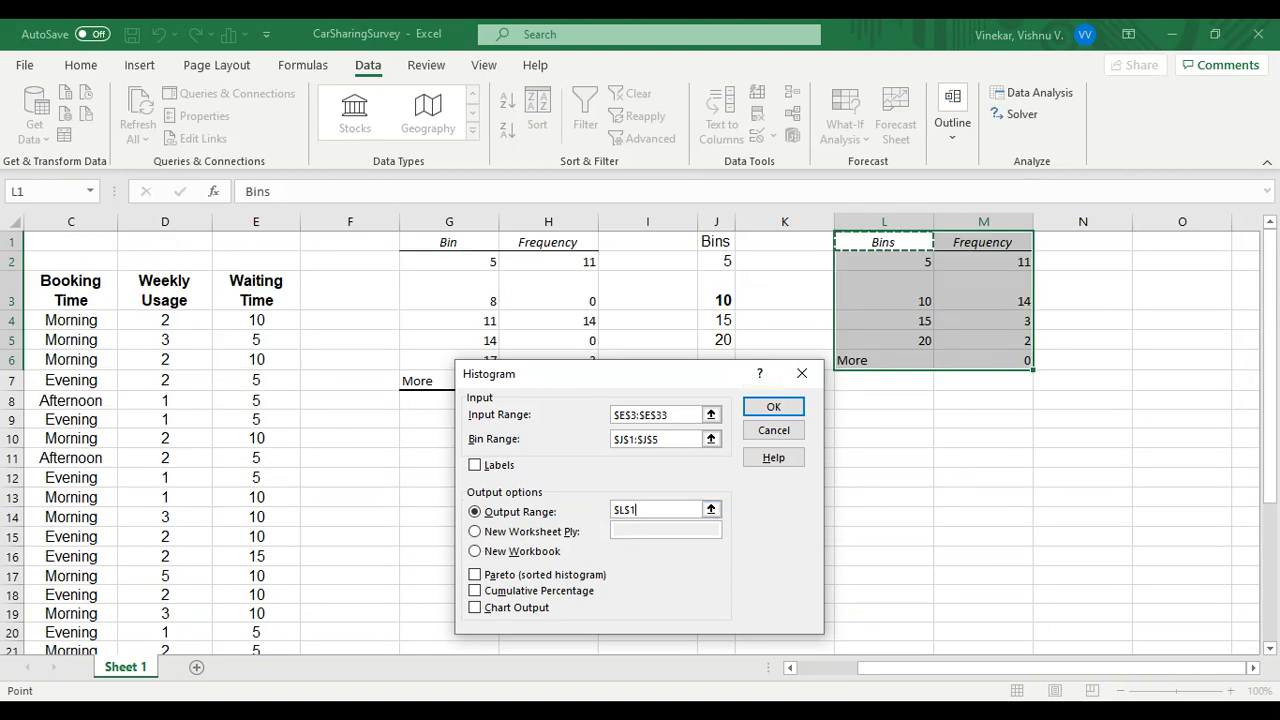
left_click_drag(712, 376, 862, 470)
key("BackSpace")
key("BackSpace")
key("BackSpace")
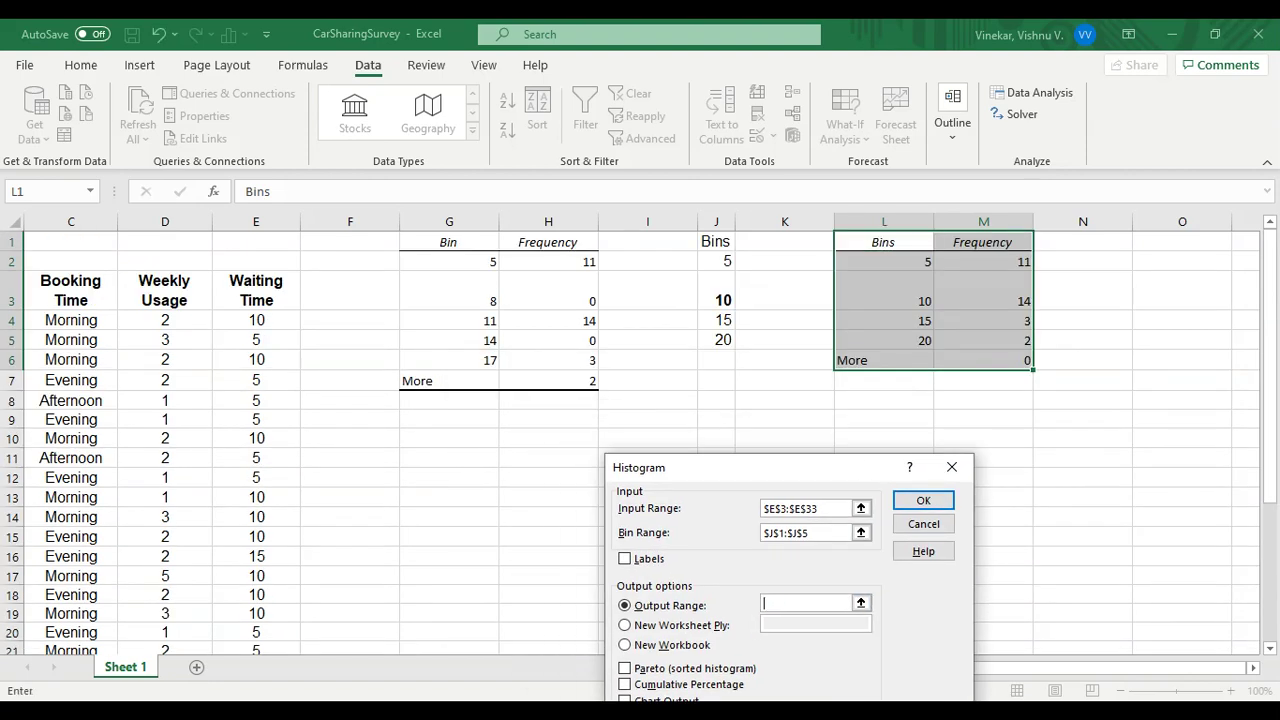
left_click(436, 419)
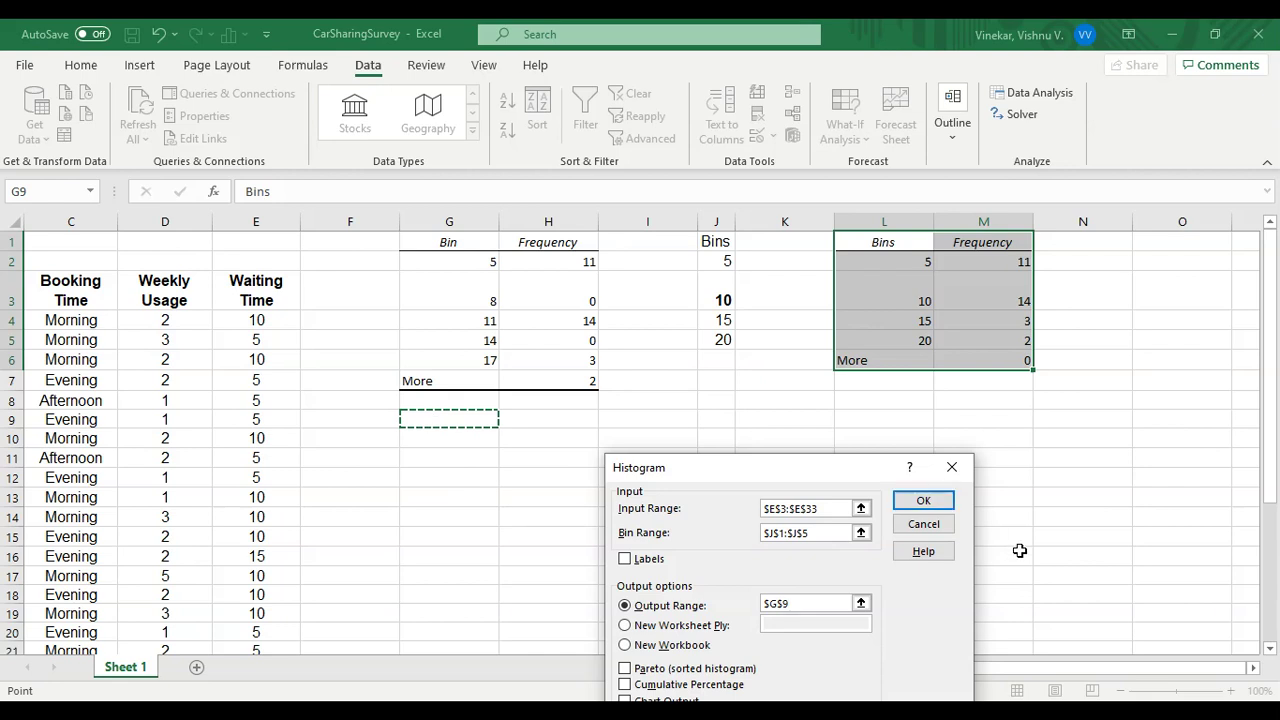
left_click(924, 502)
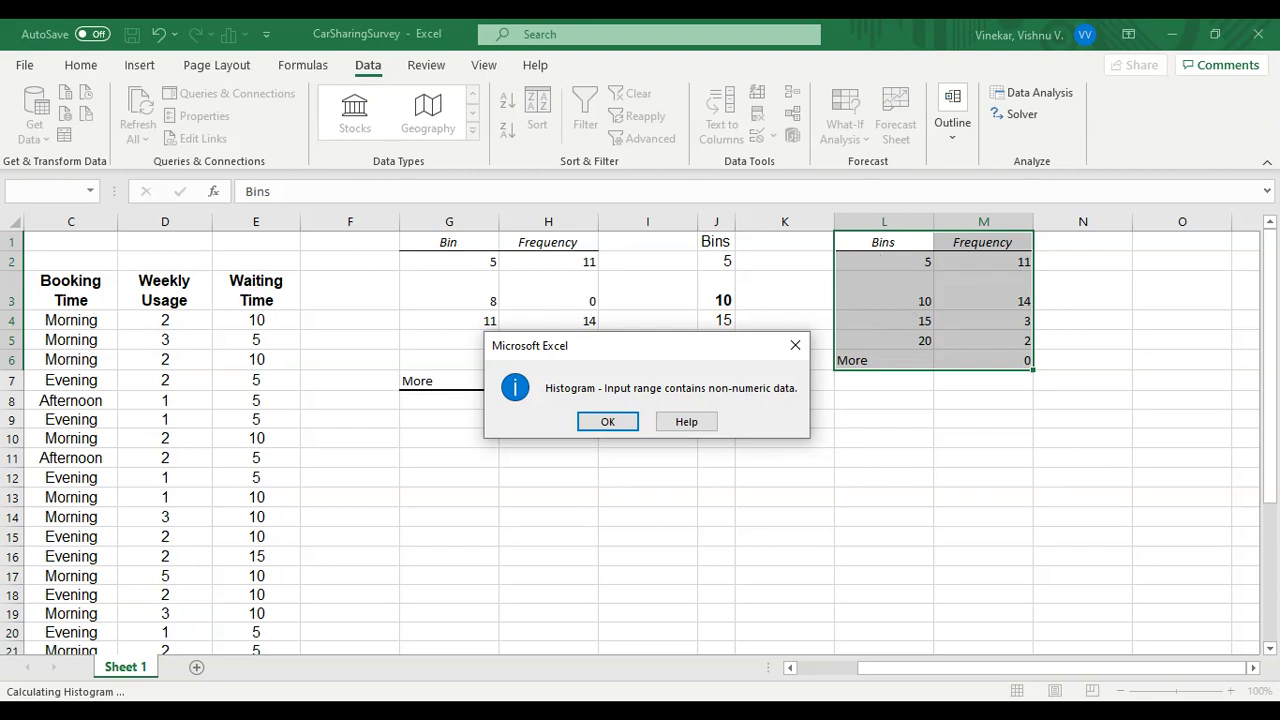
key("Return")
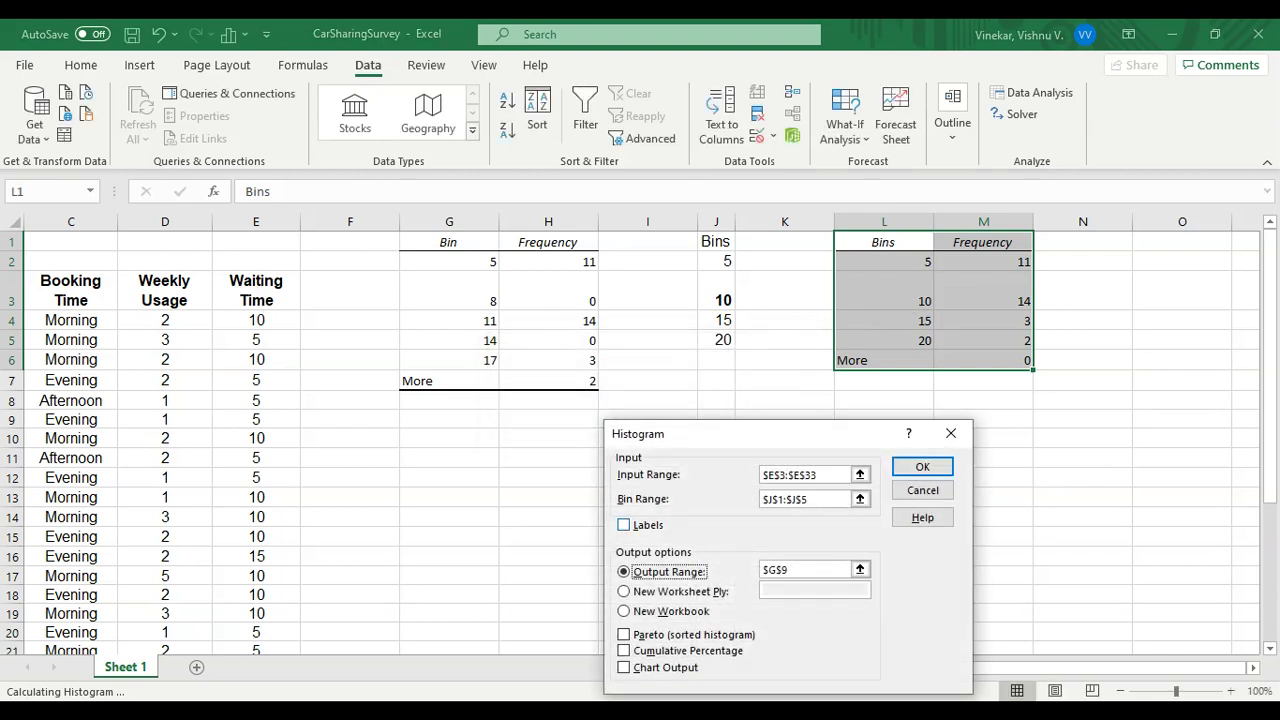
Turn Labels back on and generate the frequency table at G9.
left_click(624, 524)
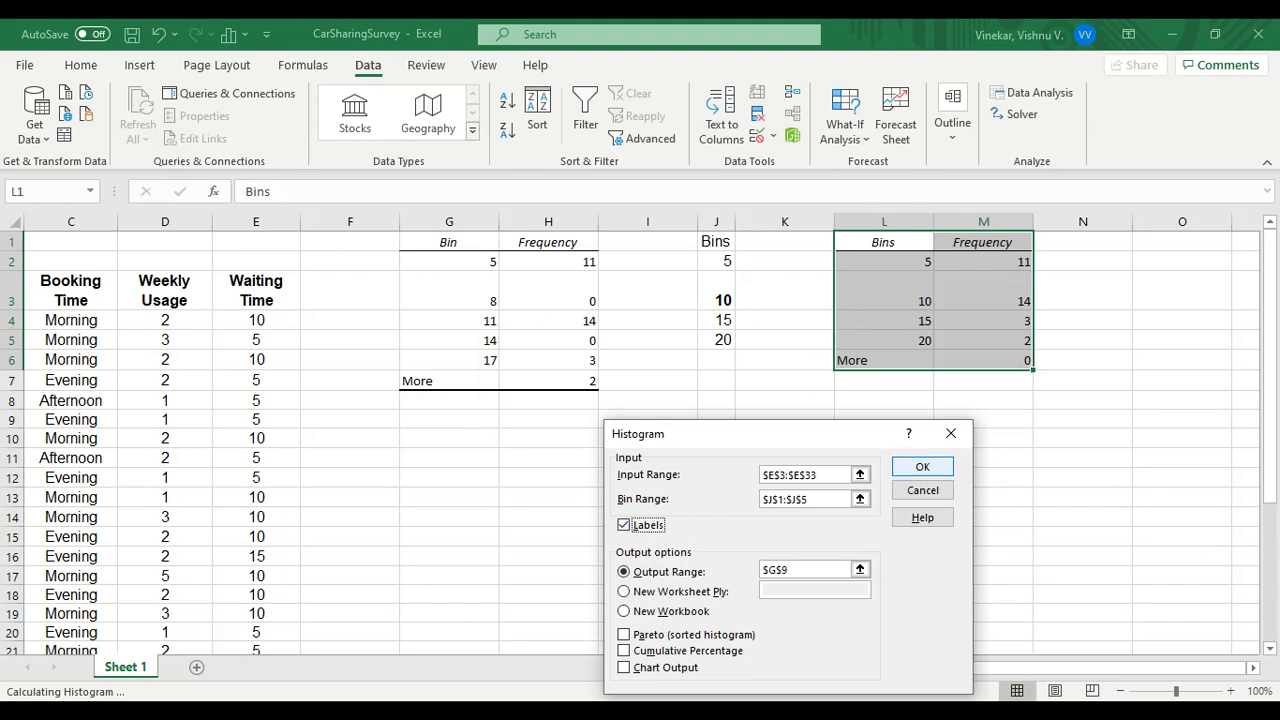
left_click(922, 466)
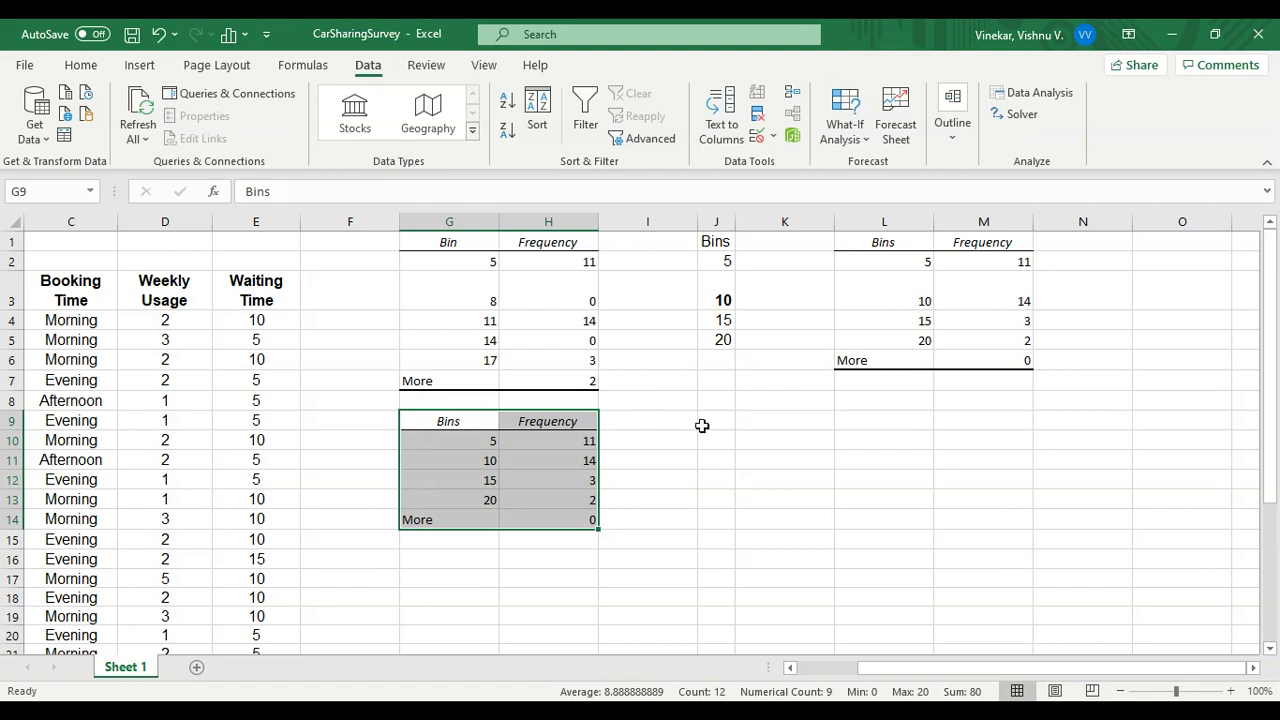
left_click_drag(705, 423, 805, 510)
left_click(705, 419)
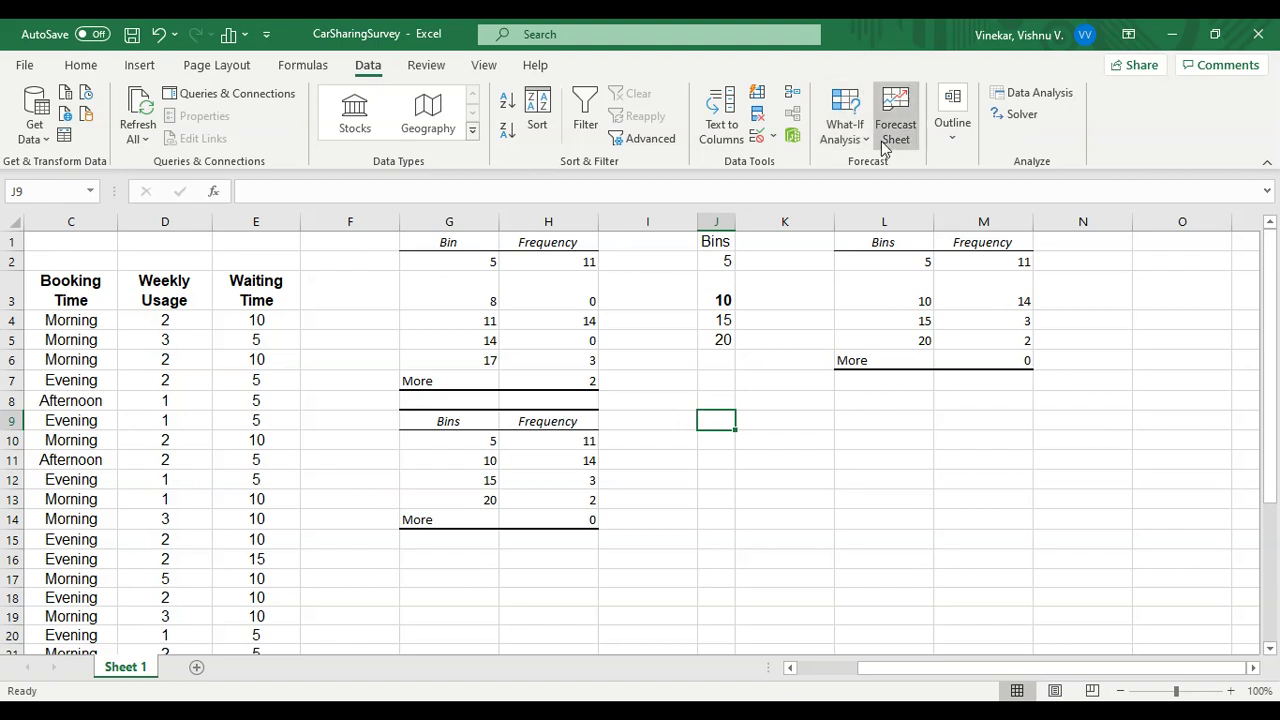
Reopen the Histogram analysis and set the input range to E4:E33, leaving out the Waiting Time heading.
left_click(1062, 100)
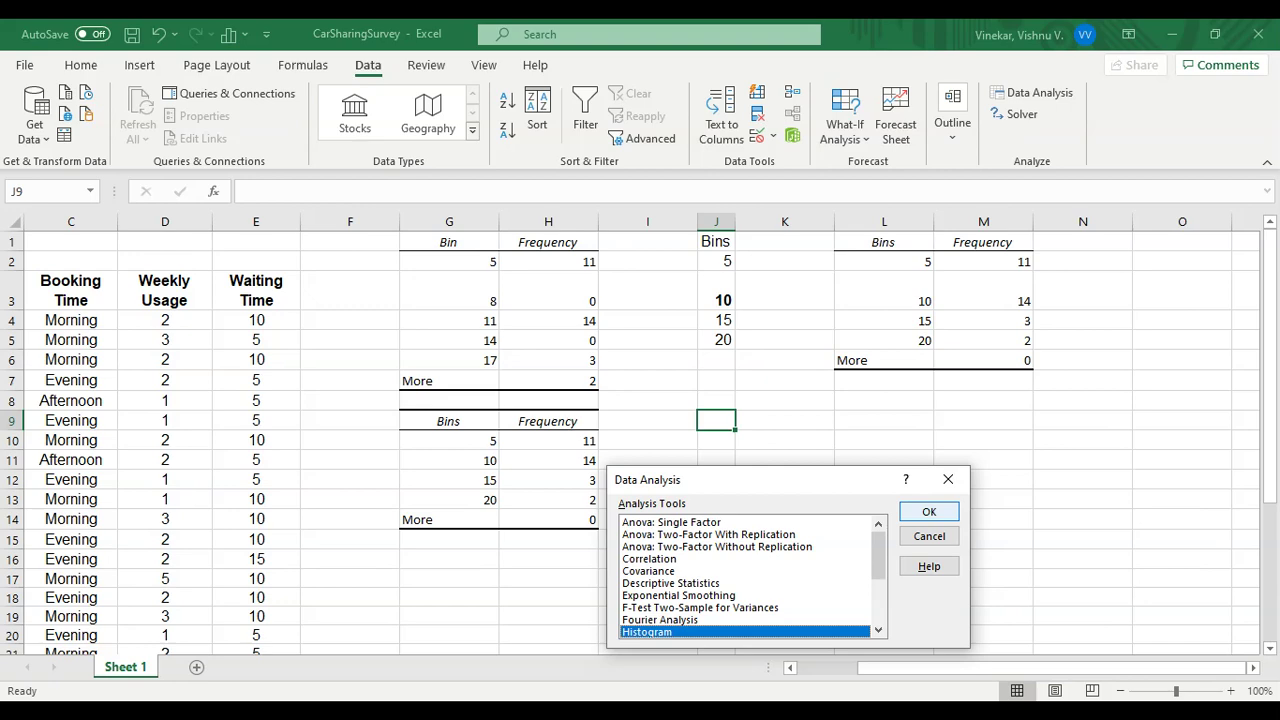
left_click(929, 512)
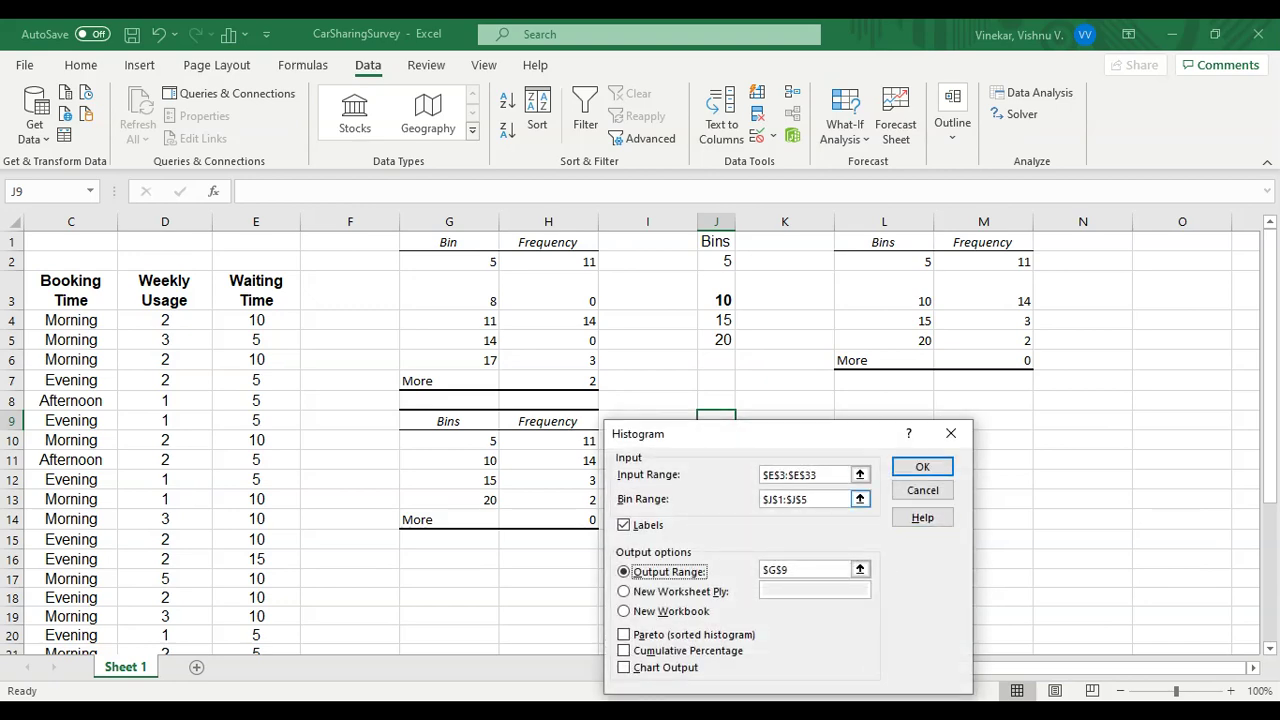
left_click(785, 475)
key("Delete")
key("Delete")
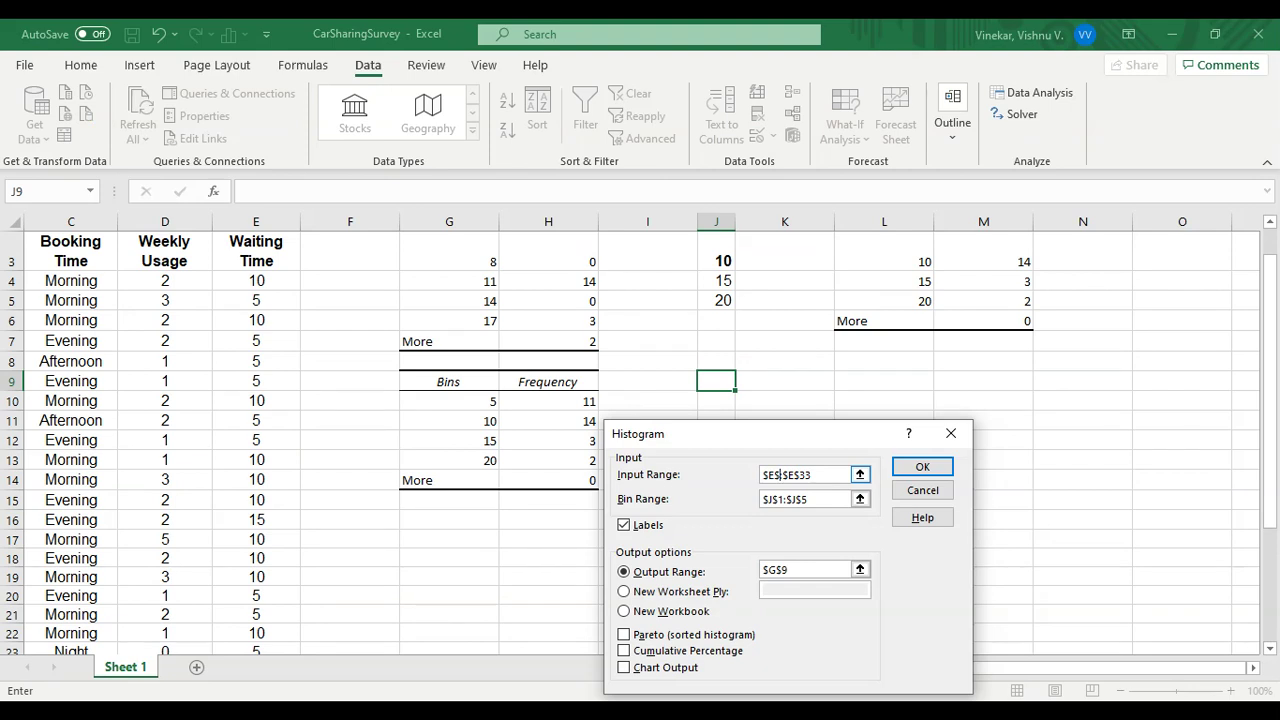
key("ctrl+a")
key("Delete")
left_click(259, 276)
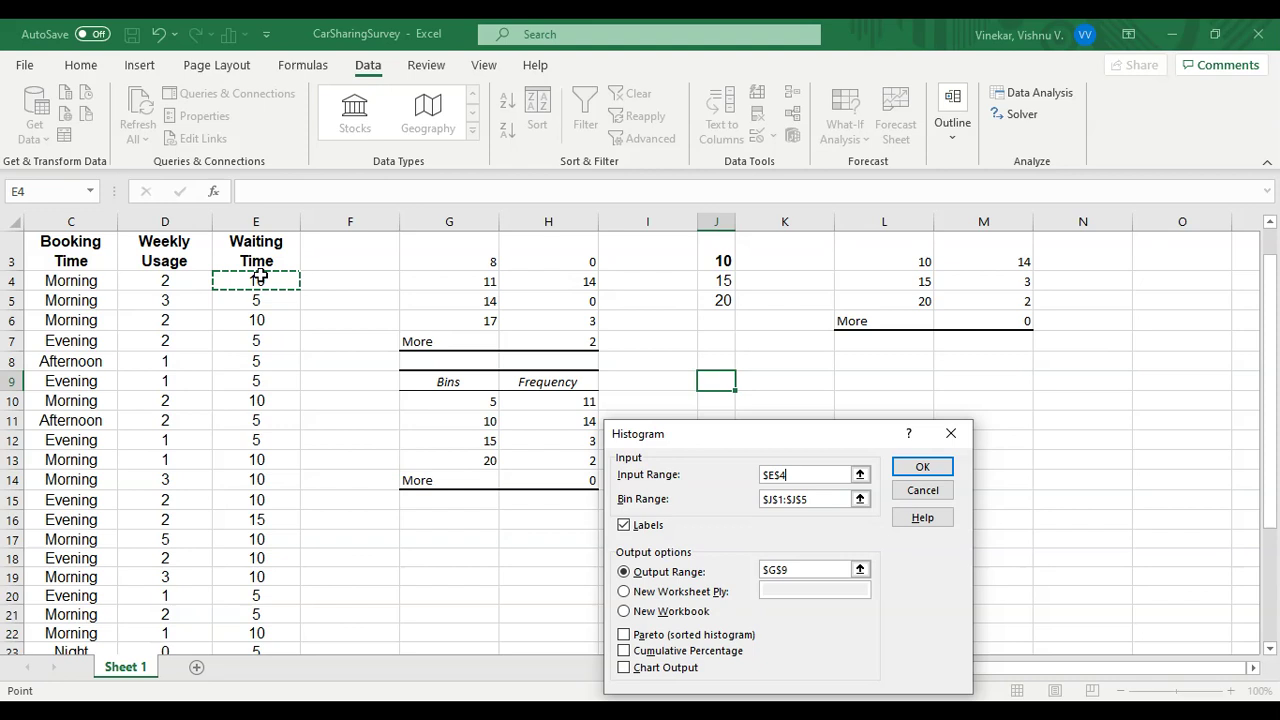
key("ctrl+shift+Down")
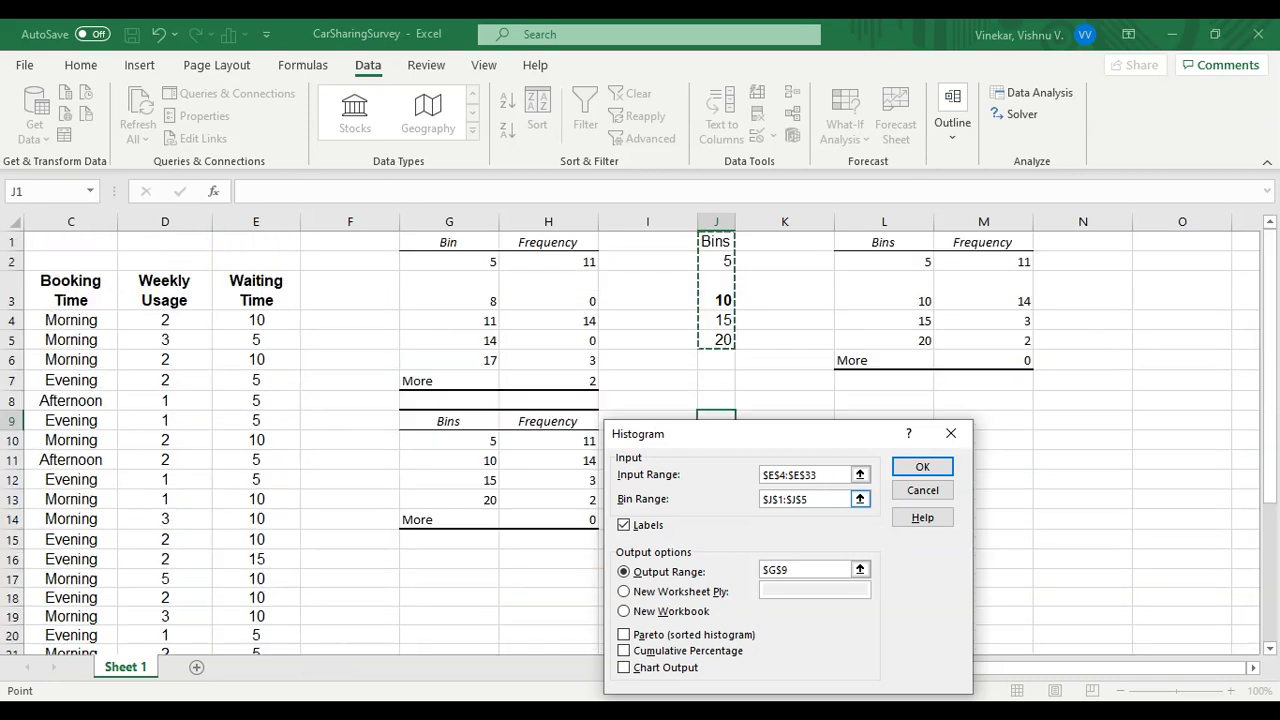
Set the bin range to J2:J5 without its heading and generate the histogram with Labels on, overwriting the table at G9.
key("ctrl+a")
key("Delete")
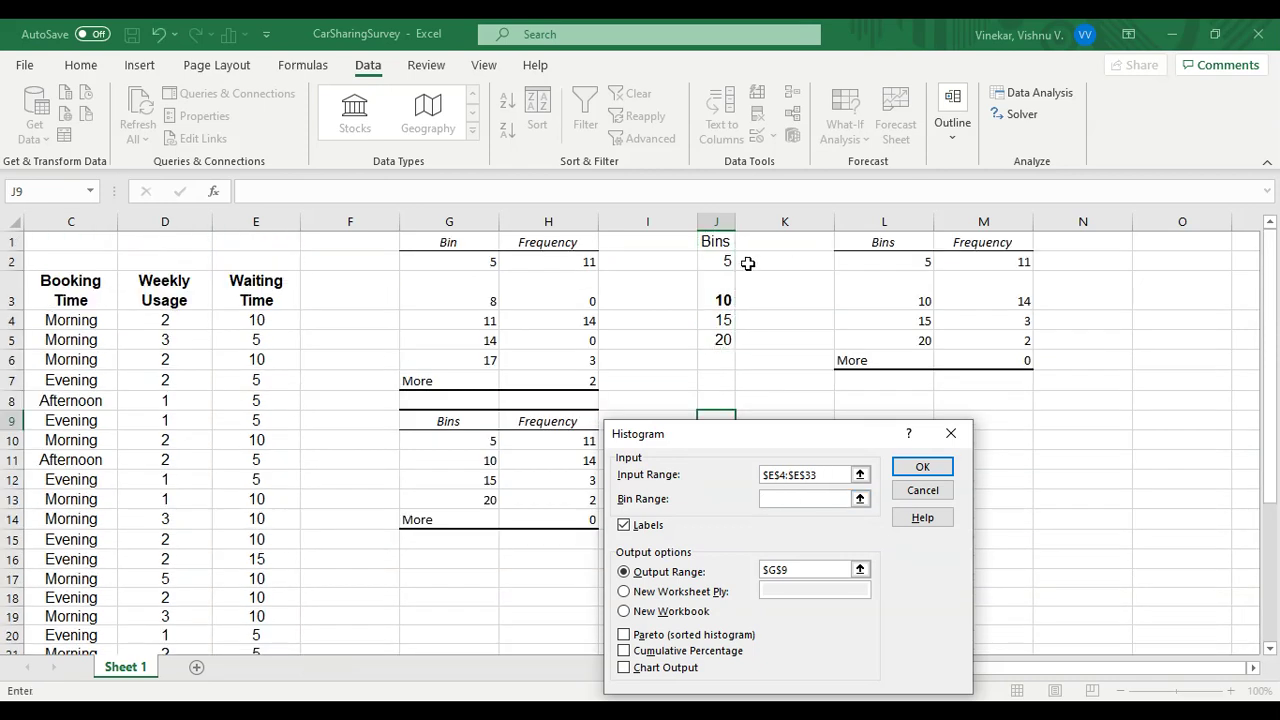
left_click_drag(716, 268, 723, 341)
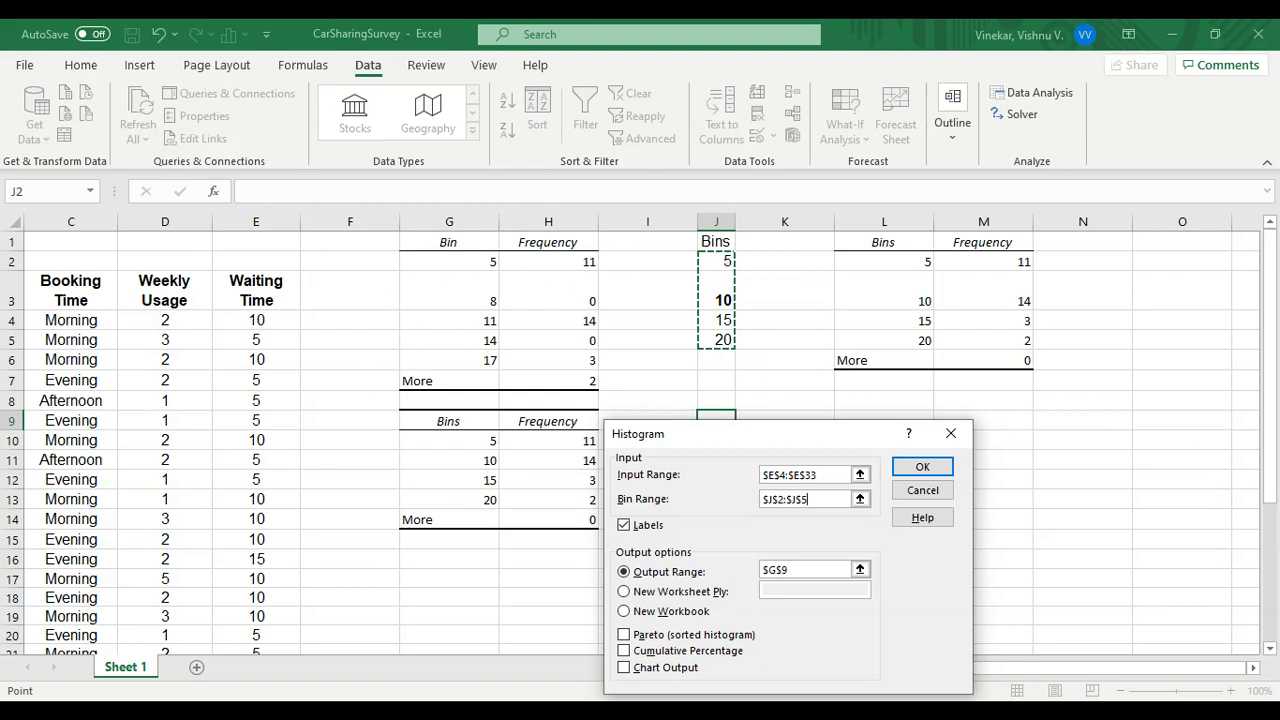
left_click(922, 466)
left_click(578, 424)
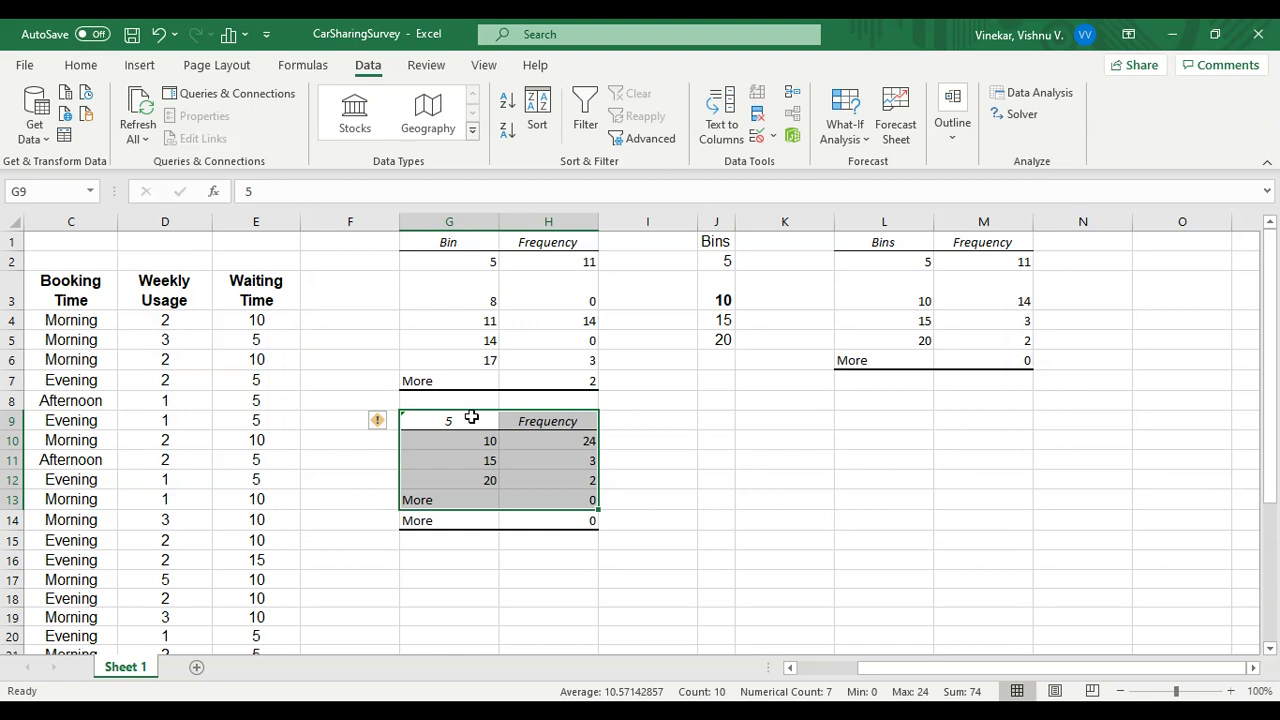